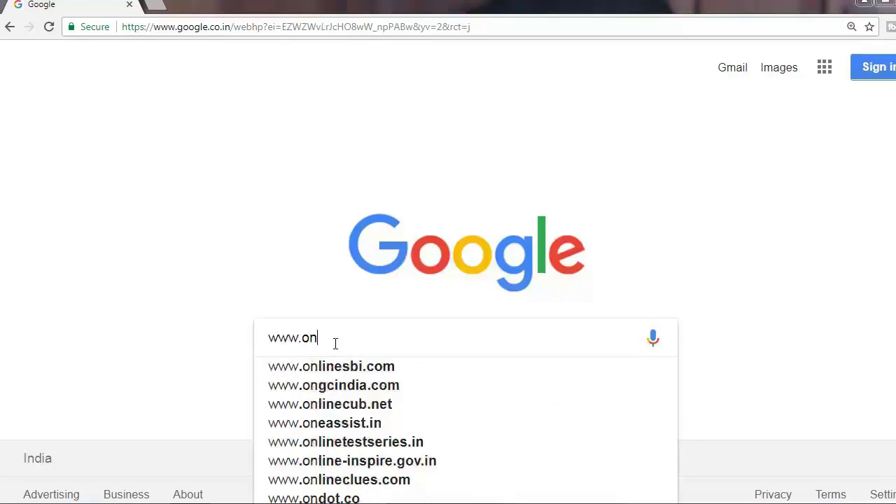
text(line)
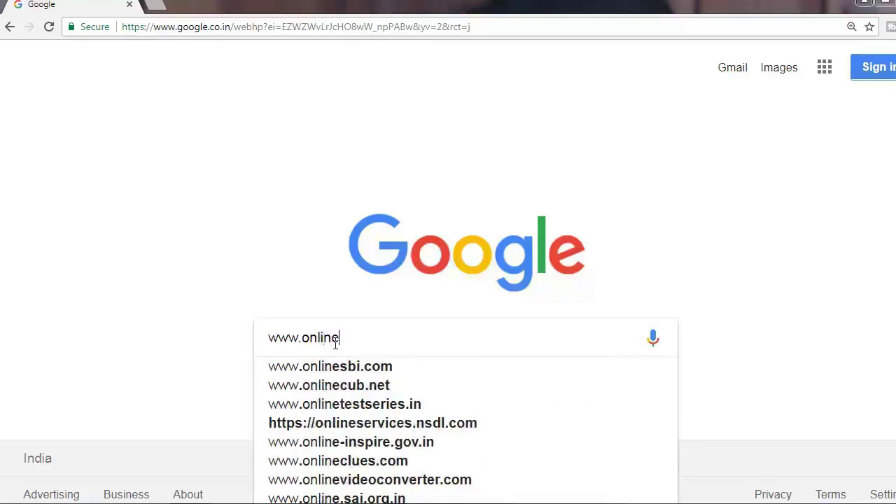
text(sbi)
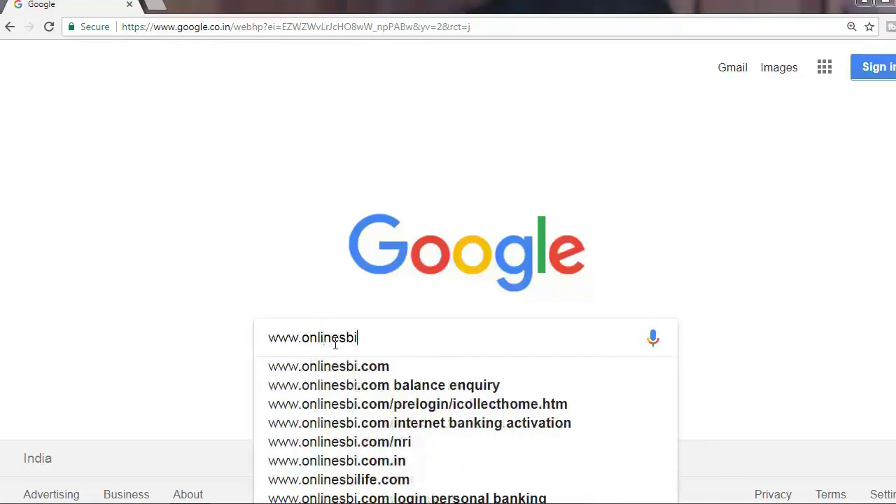
text(.com)
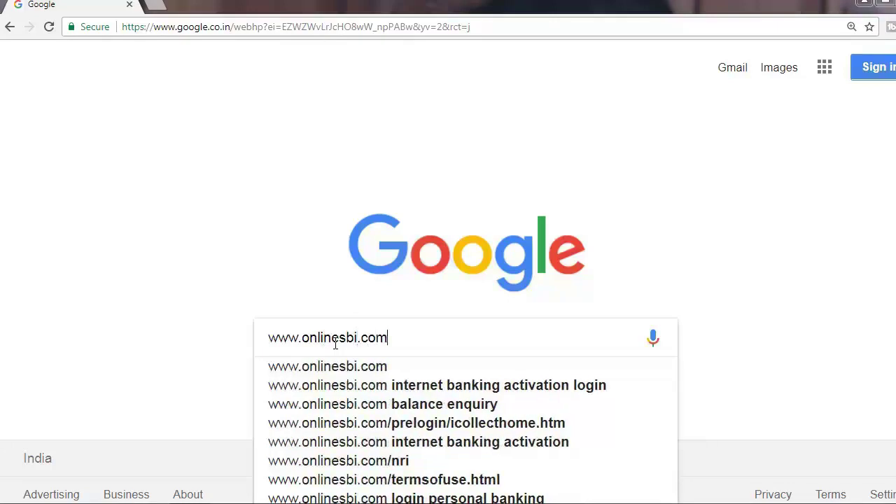
key(Return)
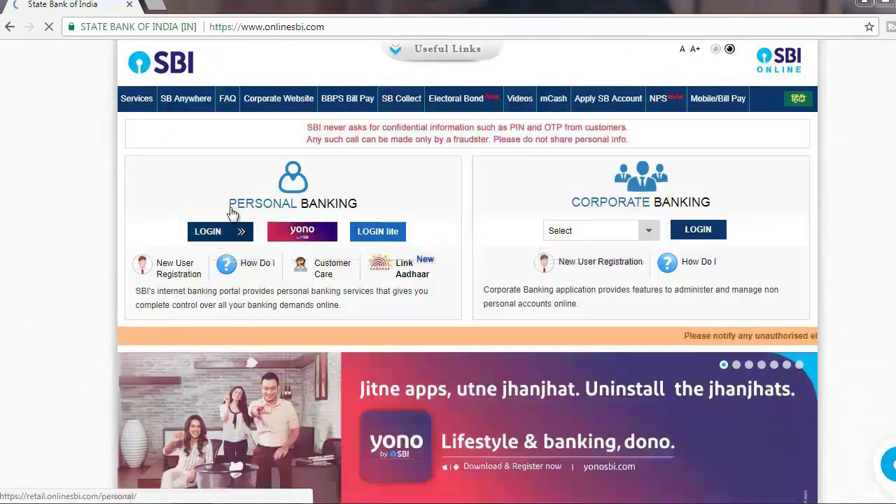
Step: Open Personal Banking LOGIN and continue to the username and password form
click(207, 235)
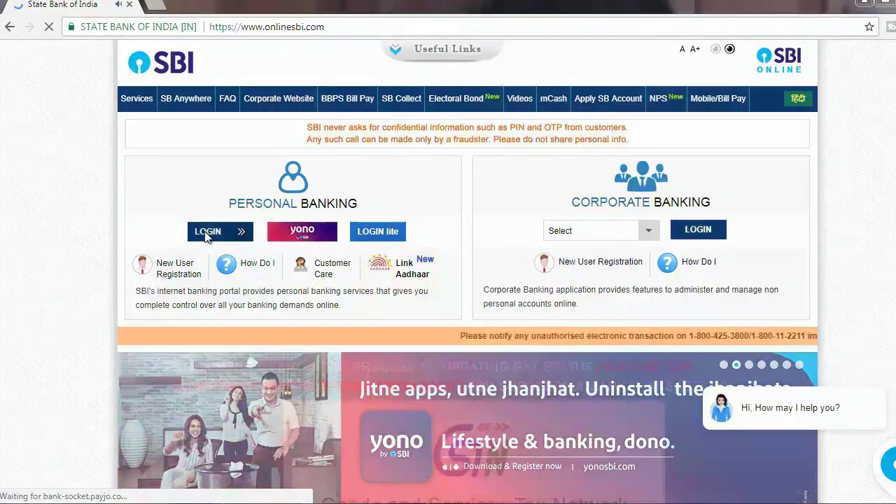
click(208, 232)
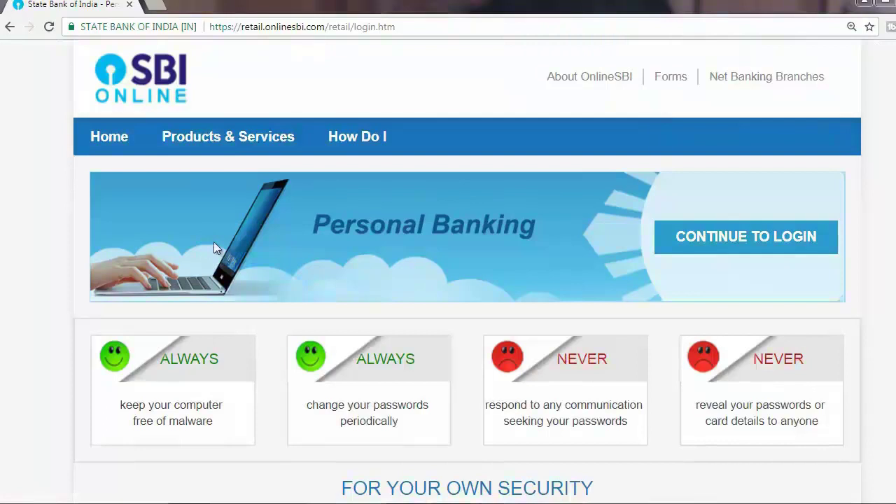
click(724, 245)
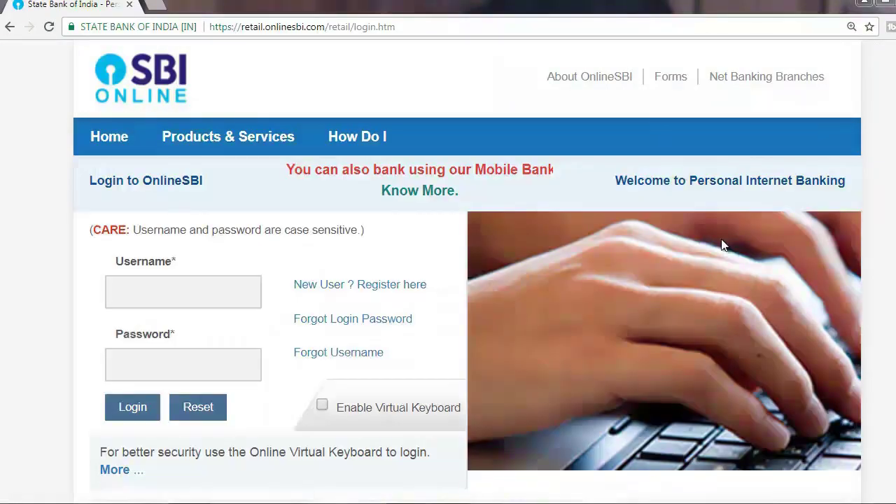
scroll(210, 275, down, 1)
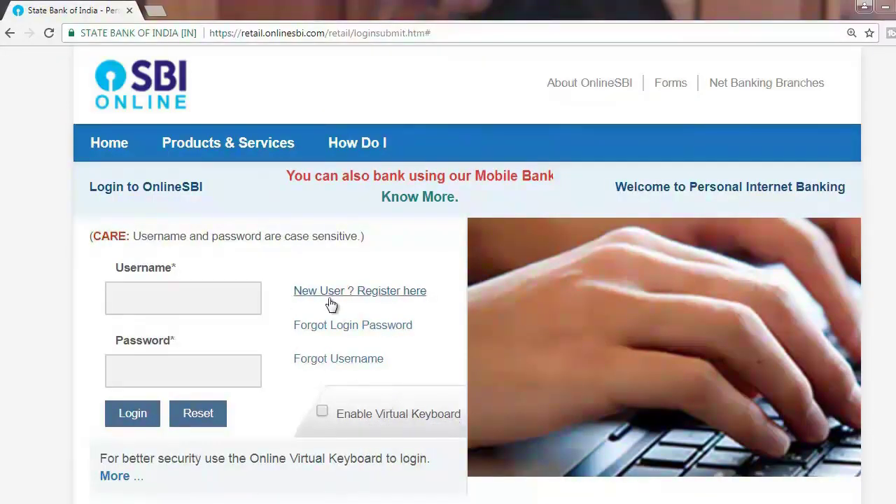
Step: Start new-user registration, accept the alert, maximize the form and select Account Number
click(365, 297)
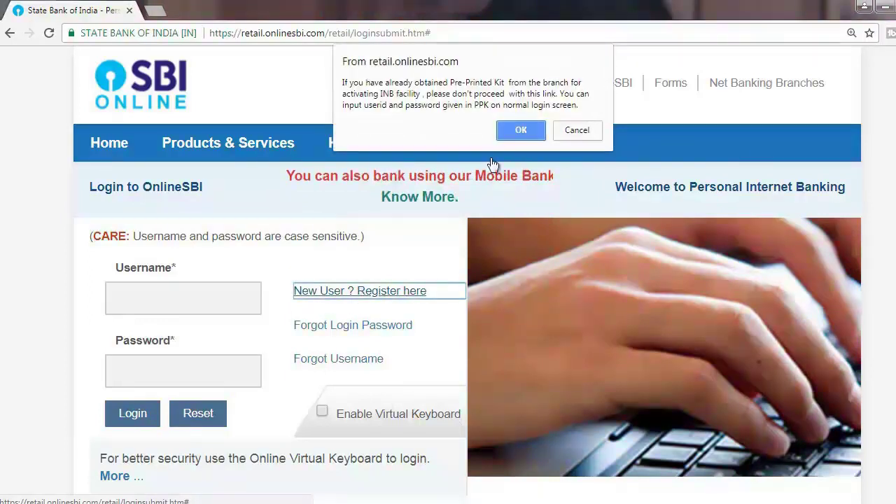
click(519, 129)
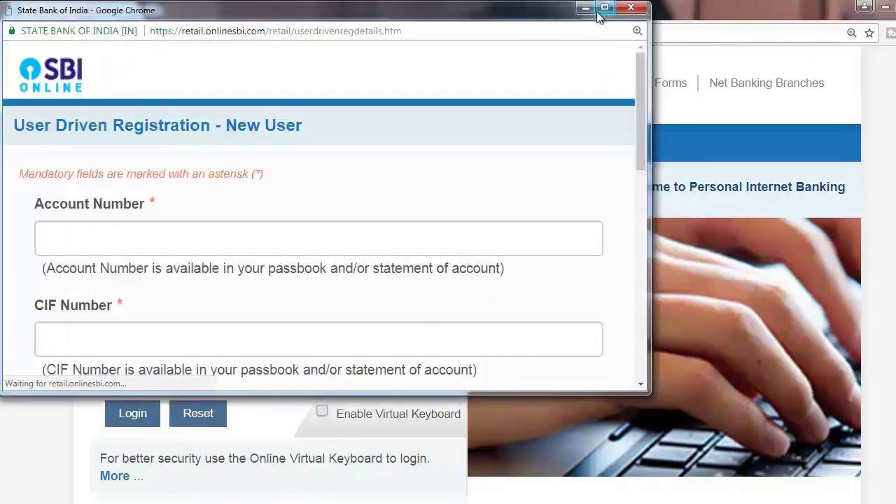
click(605, 8)
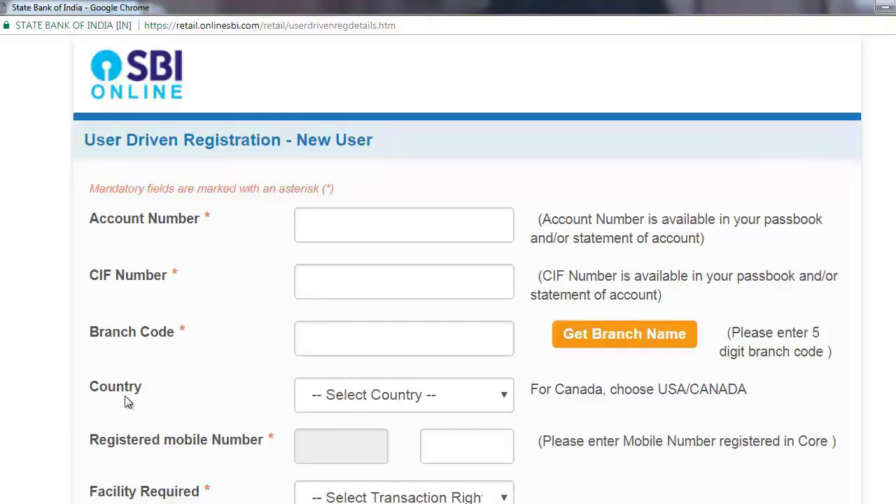
scroll(153, 396, down, 2)
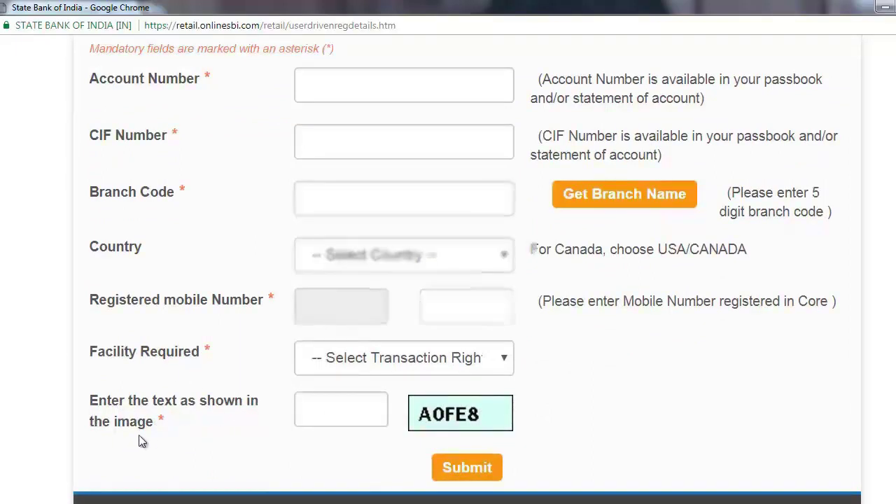
scroll(264, 430, up, 2)
click(350, 225)
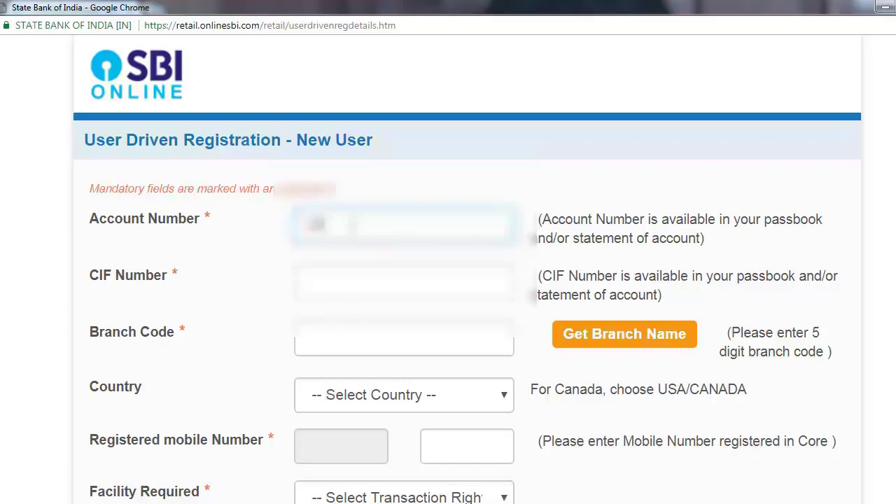
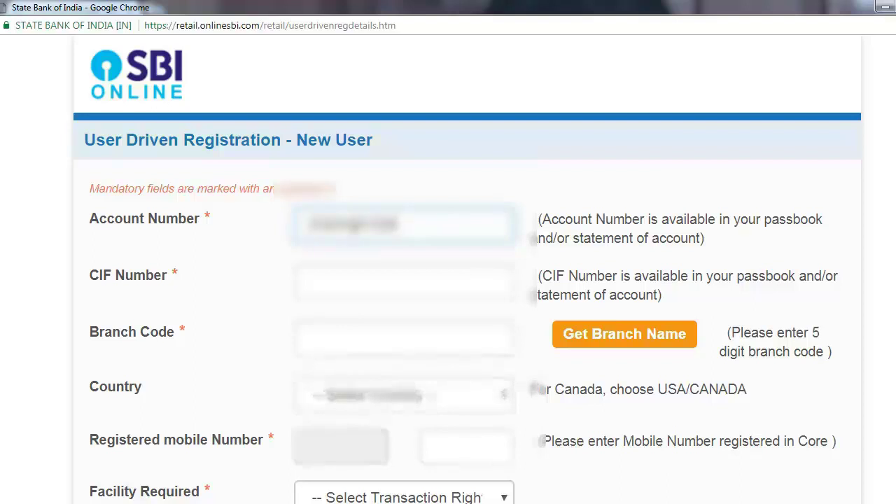
Step: Enter the account number and CIF number, then begin entering the branch code
click(317, 290)
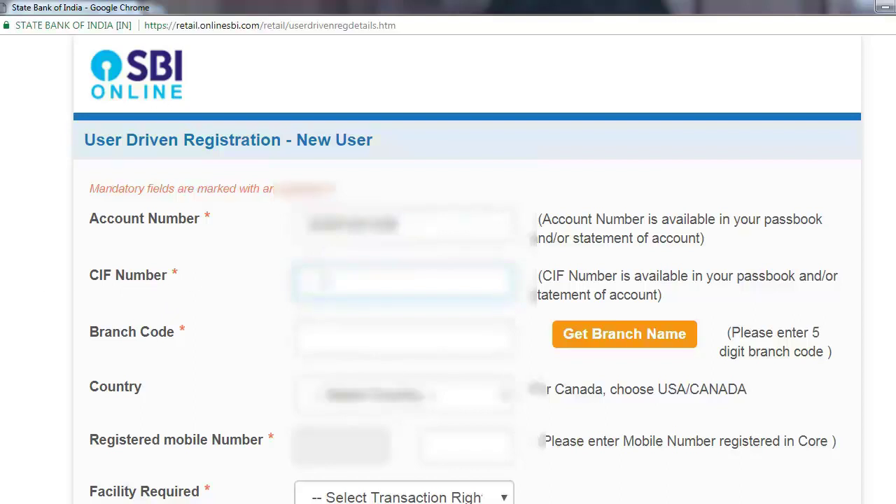
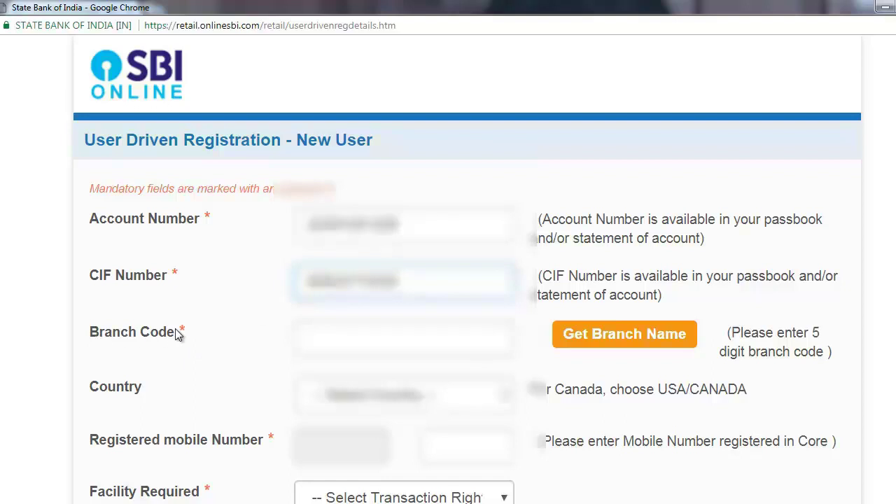
click(347, 342)
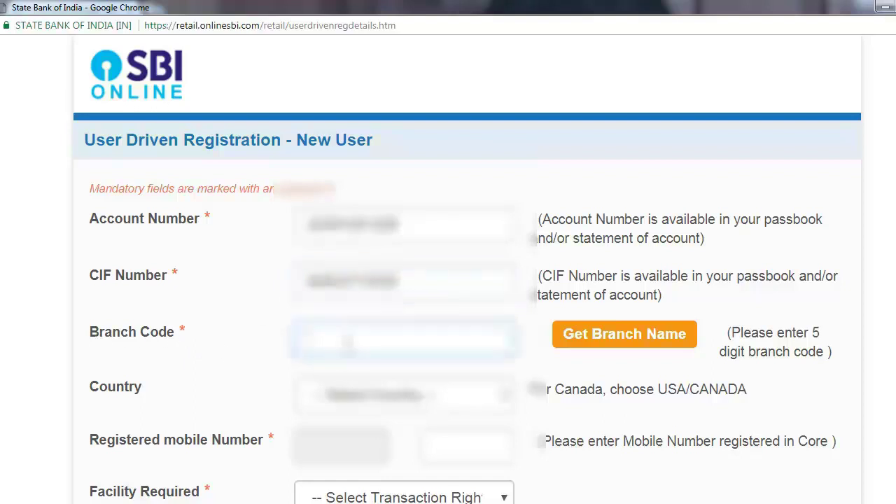
text(000)
Step: Open the branch code lookup and select WARANGAL URBAN as the location
click(620, 336)
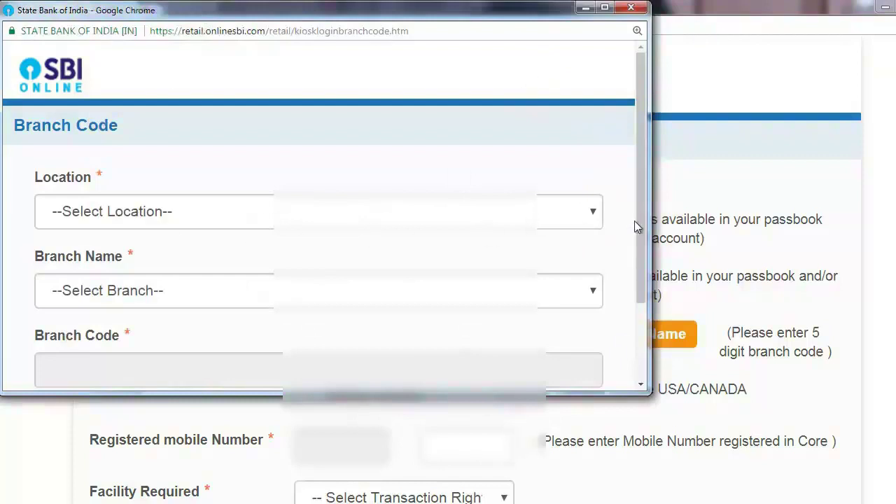
drag(638, 220, 639, 282)
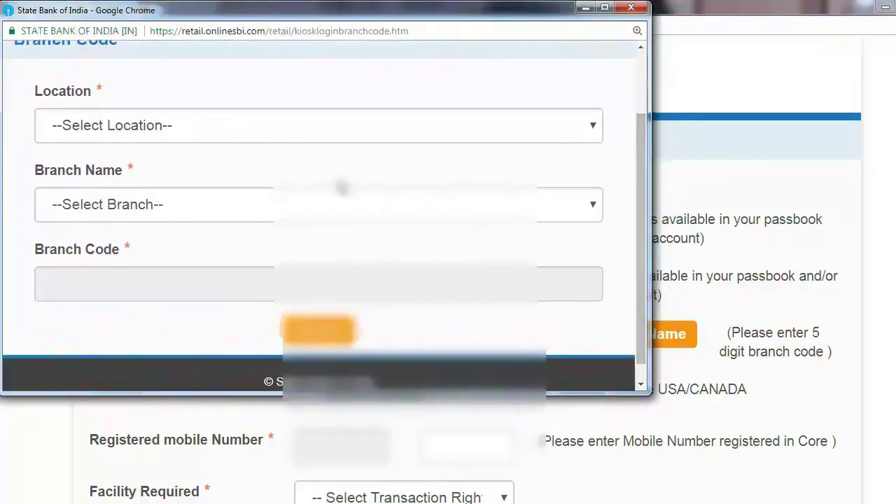
click(584, 126)
scroll(462, 307, down, 20)
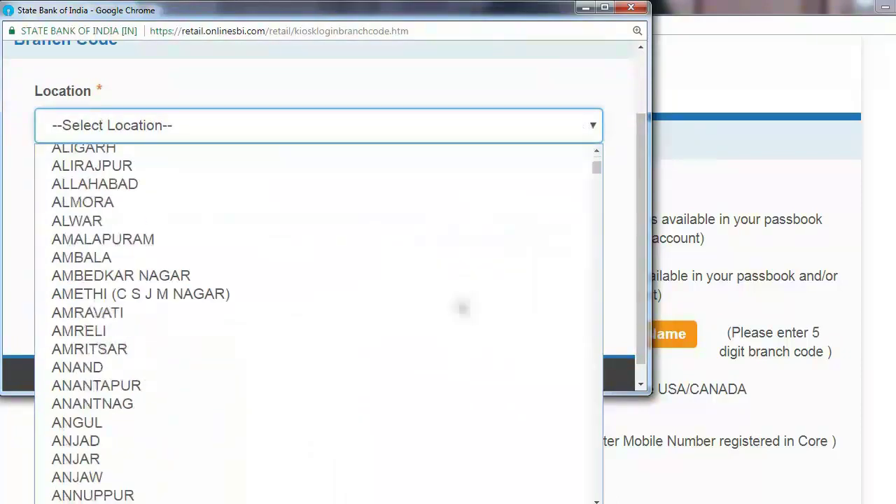
scroll(462, 307, down, 20)
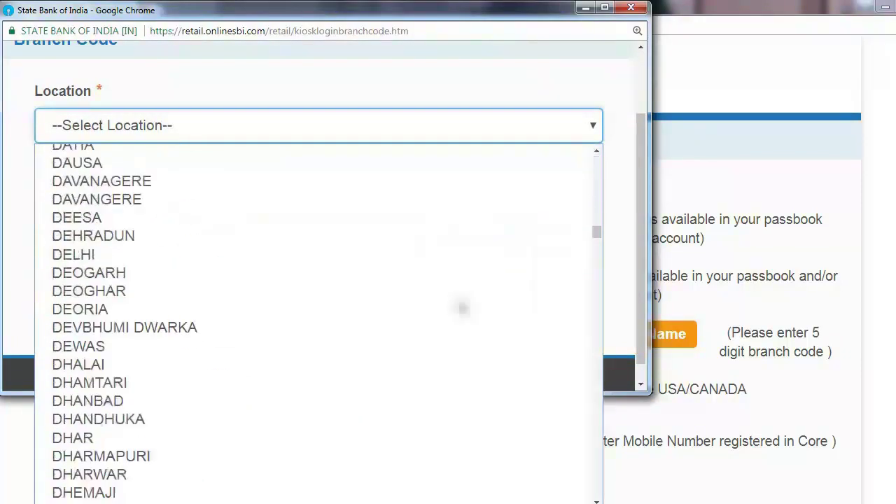
scroll(462, 307, down, 20)
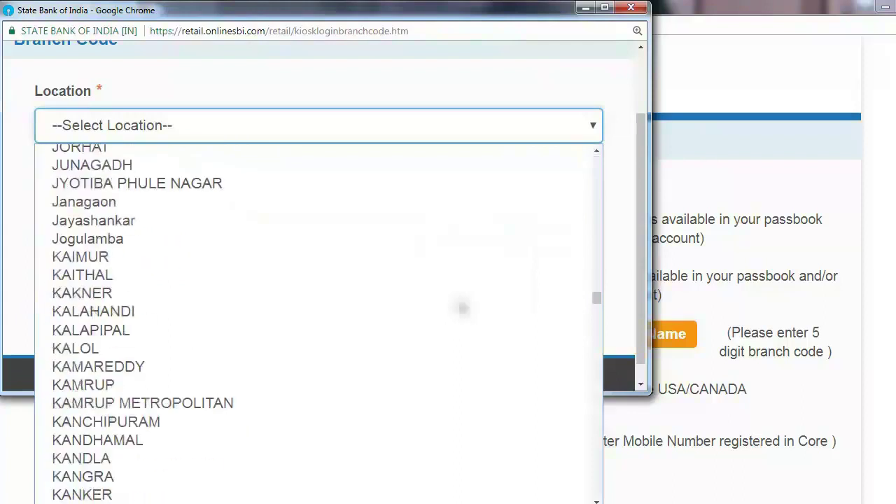
scroll(462, 306, down, 20)
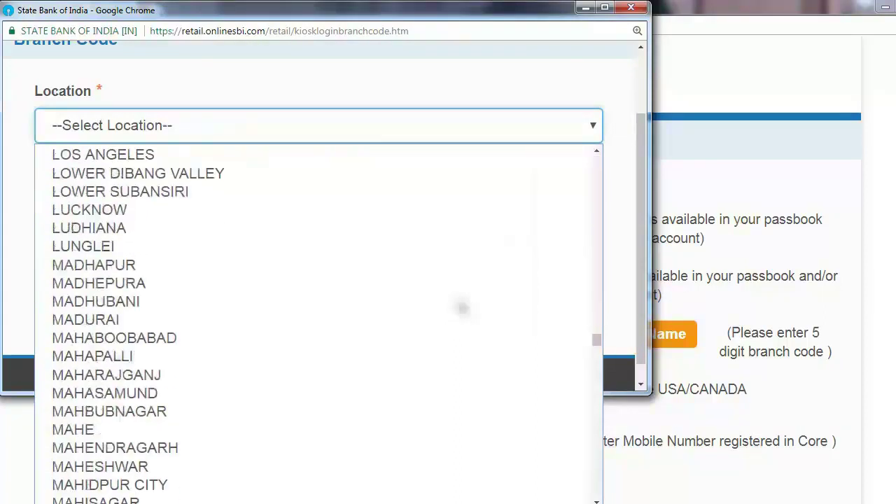
scroll(462, 307, down, 20)
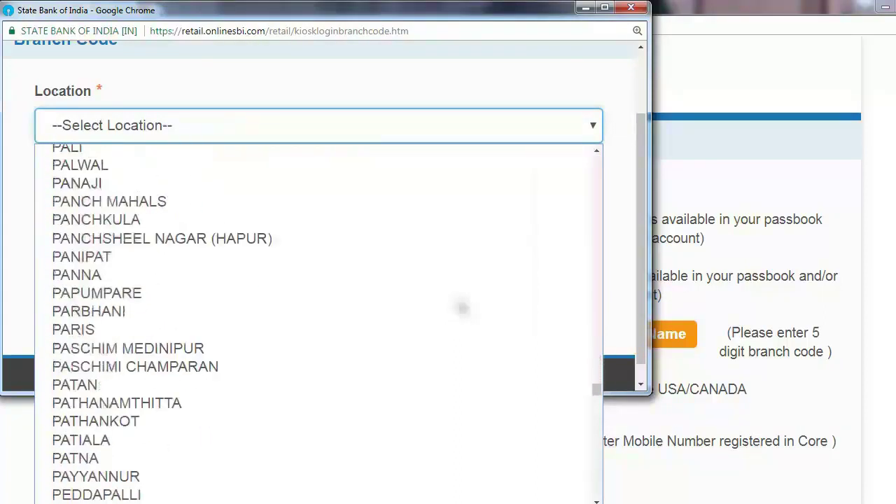
scroll(462, 307, down, 20)
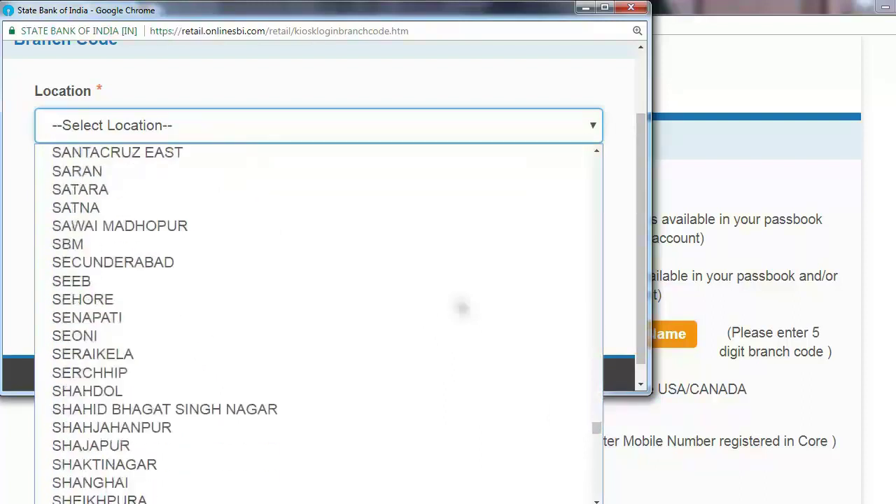
scroll(462, 307, down, 20)
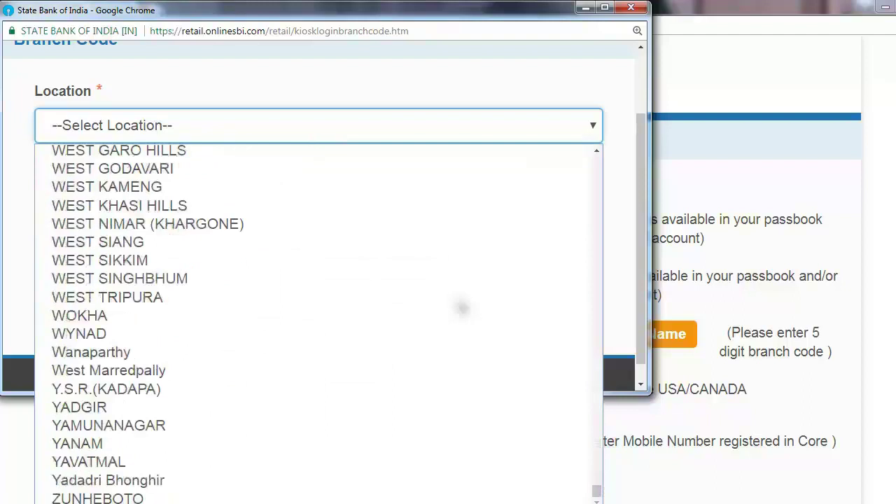
scroll(462, 306, up, 6)
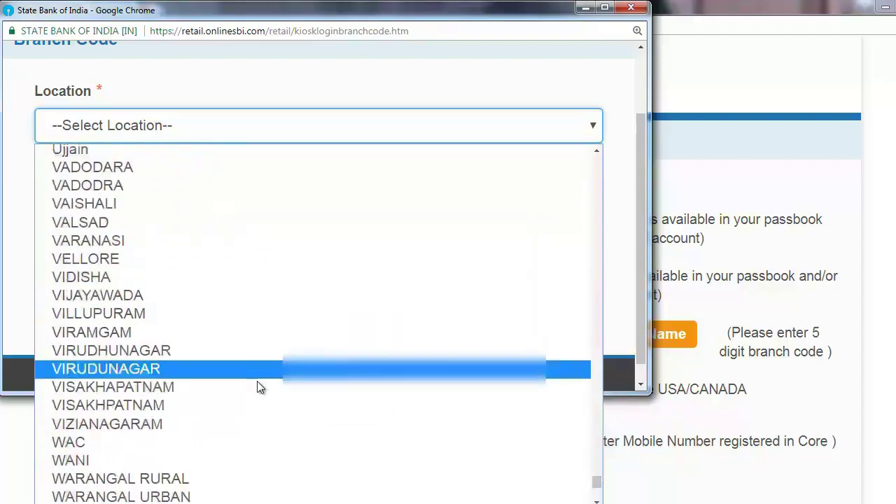
scroll(245, 384, down, 5)
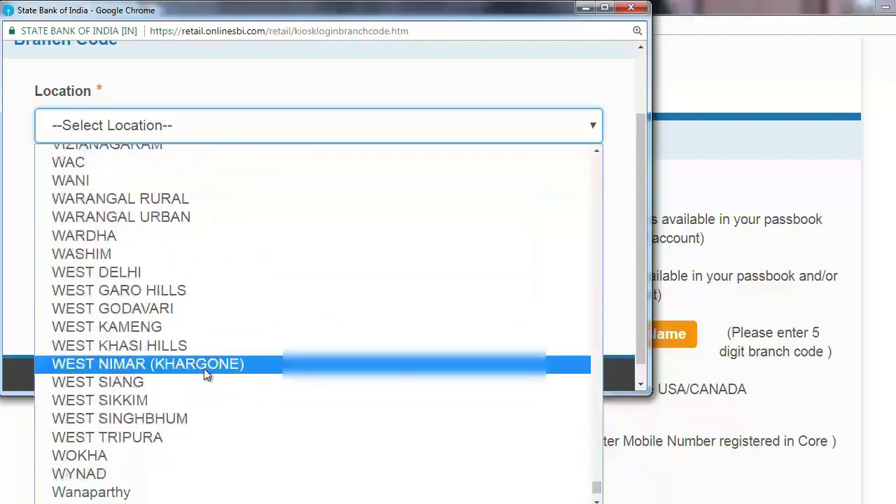
click(170, 226)
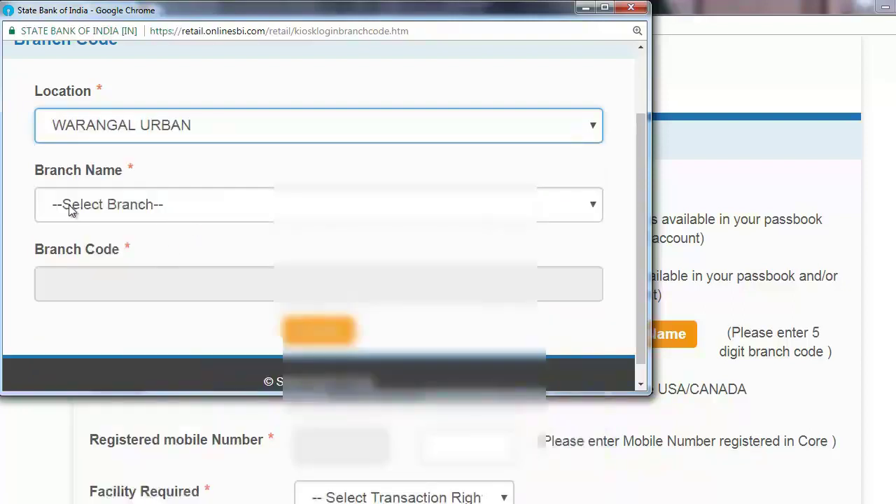
Step: Choose branch BALA SAMUNDRAM (code 07165) and submit it to the registration form
click(255, 213)
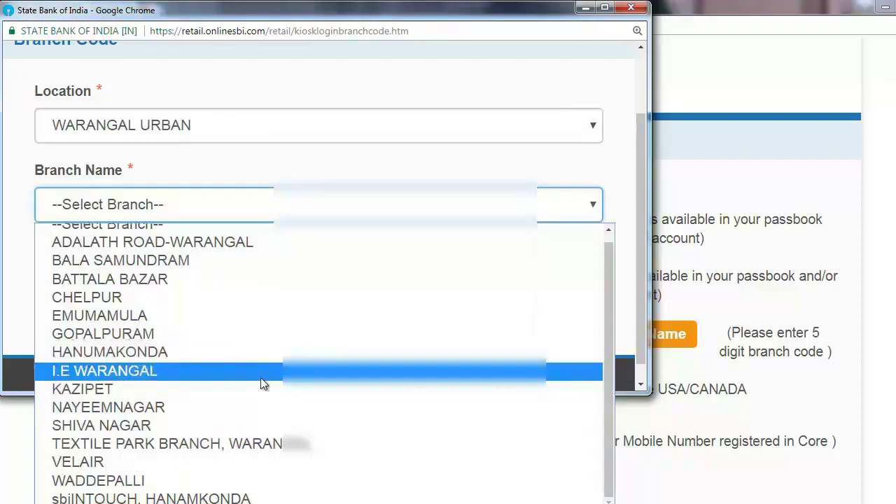
click(229, 260)
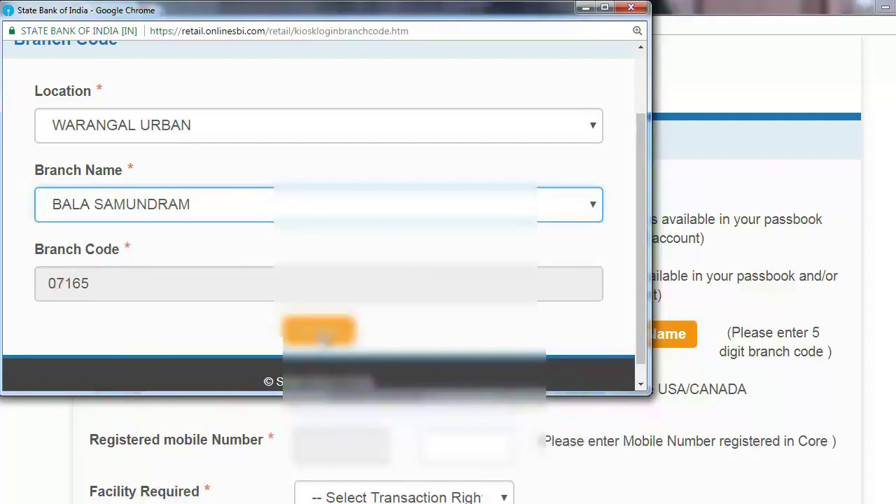
click(320, 330)
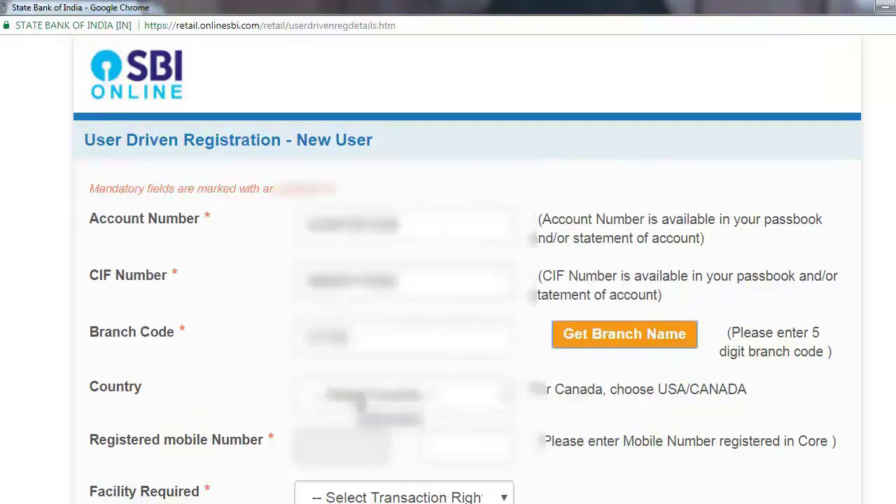
Step: Set the registration country to India
click(360, 402)
scroll(378, 227, down, 20)
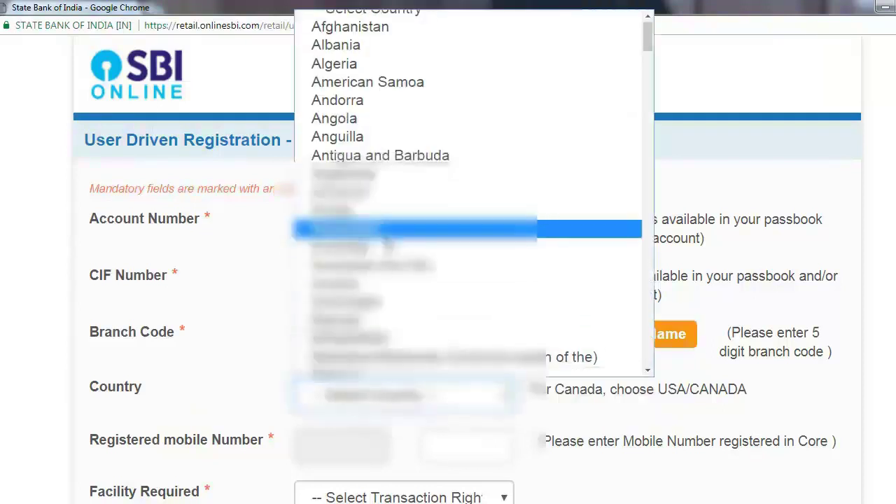
scroll(387, 245, down, 20)
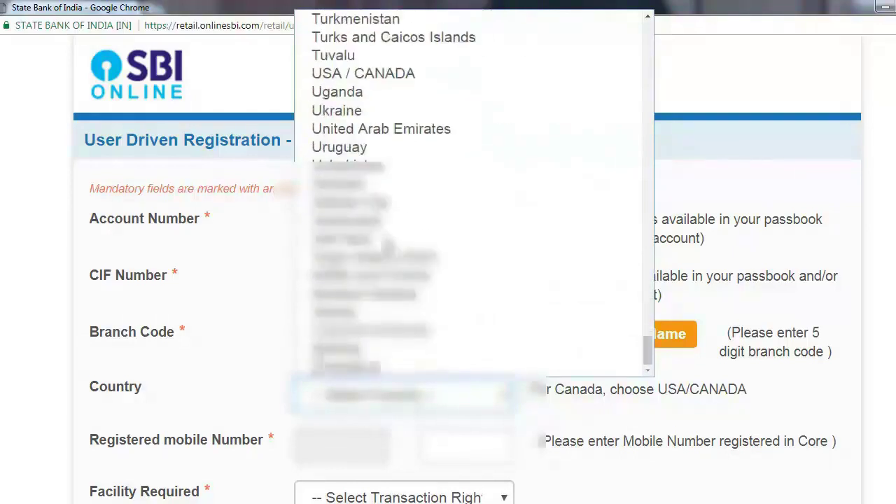
scroll(387, 245, up, 12)
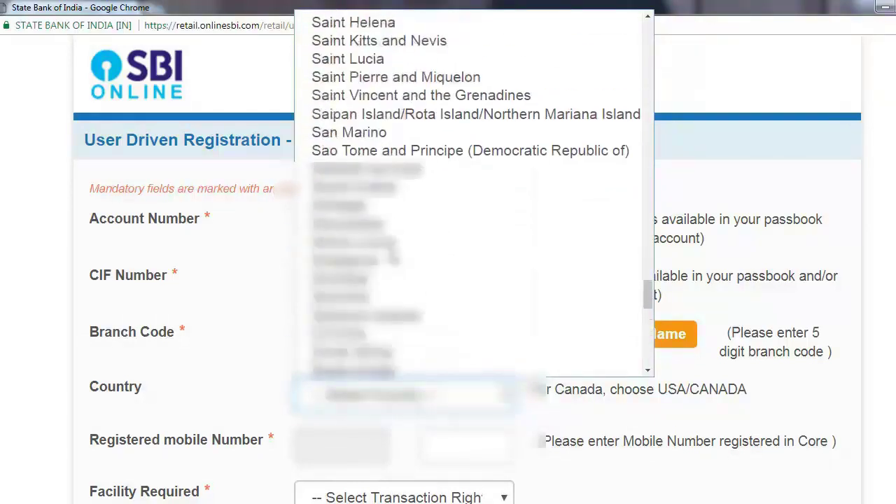
scroll(391, 255, up, 20)
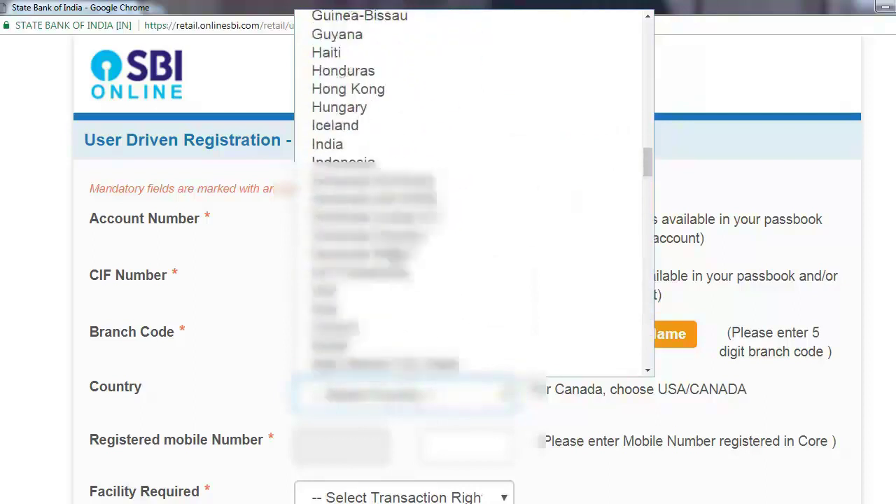
click(384, 144)
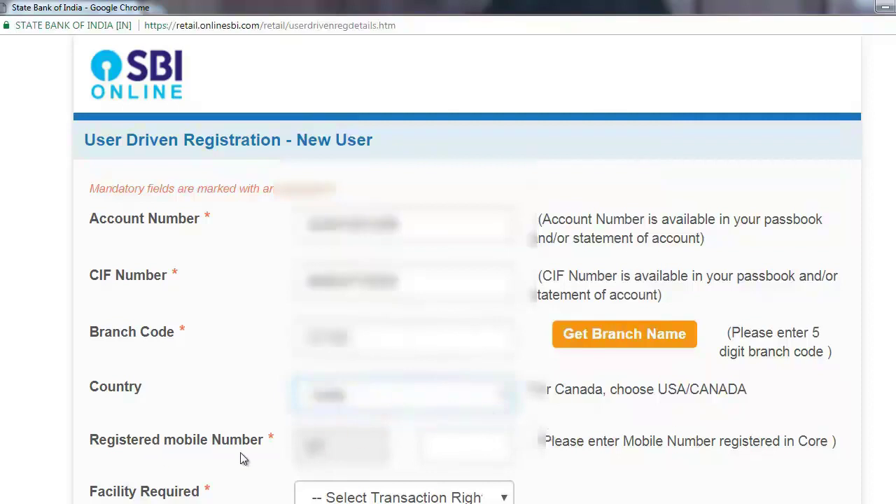
Step: Enter the registered mobile number
scroll(361, 454, down, 2)
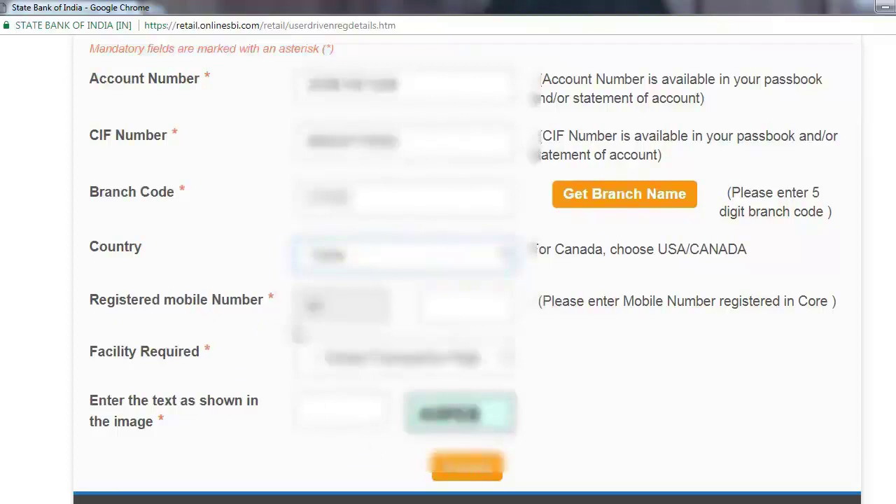
click(452, 306)
text(9876)
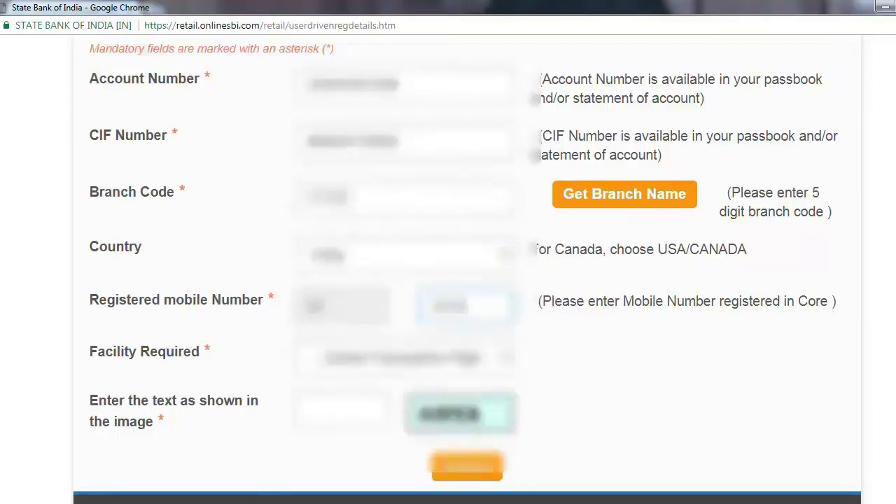
text(5432)
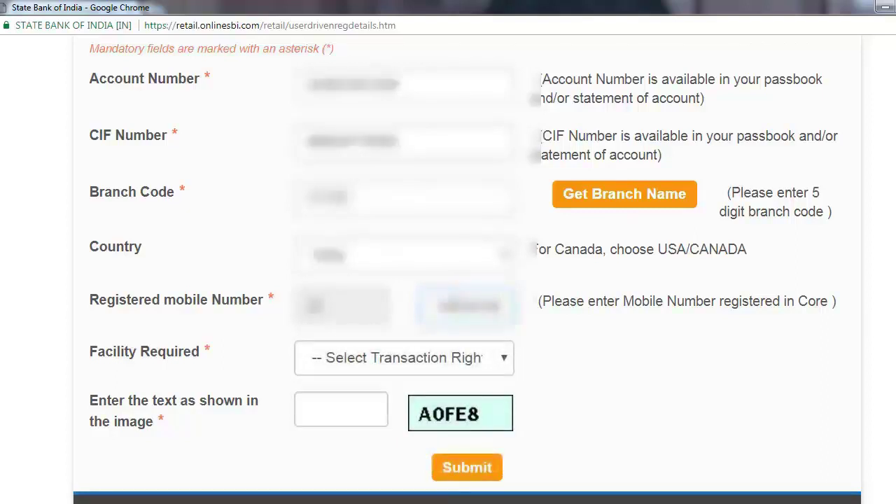
Step: Request Full Transaction Rights, enter the captcha code, and submit the registration
click(434, 358)
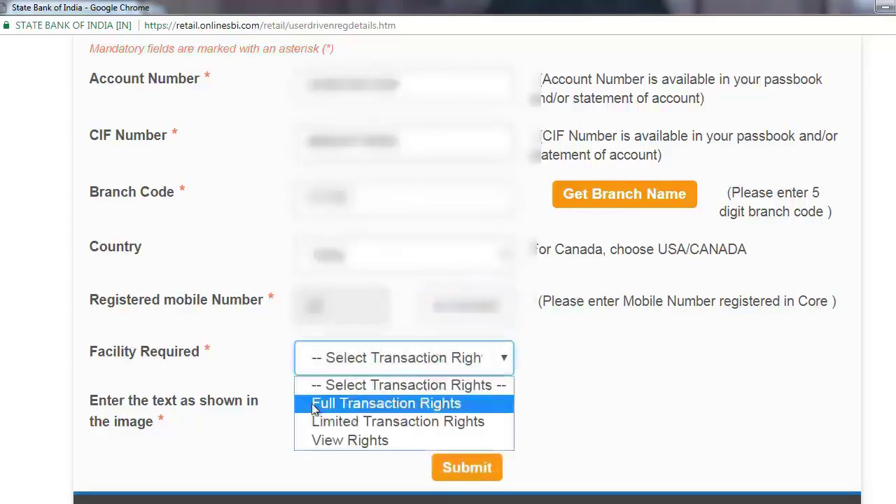
click(407, 404)
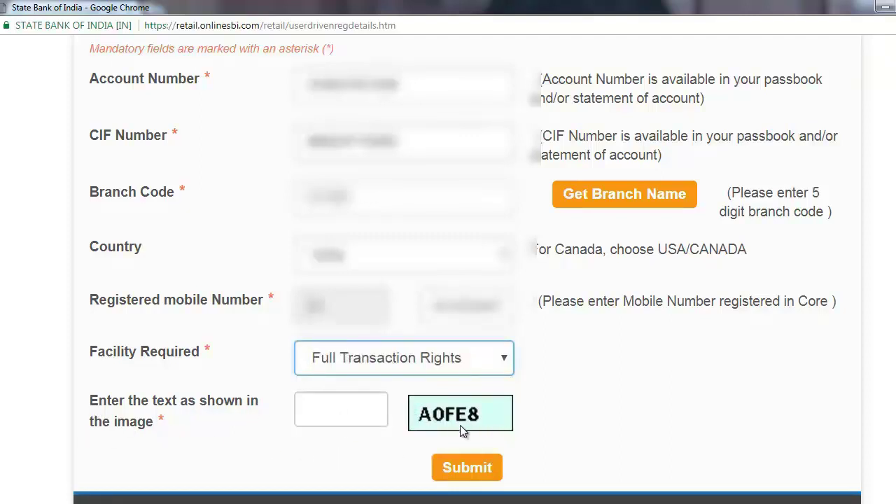
click(348, 416)
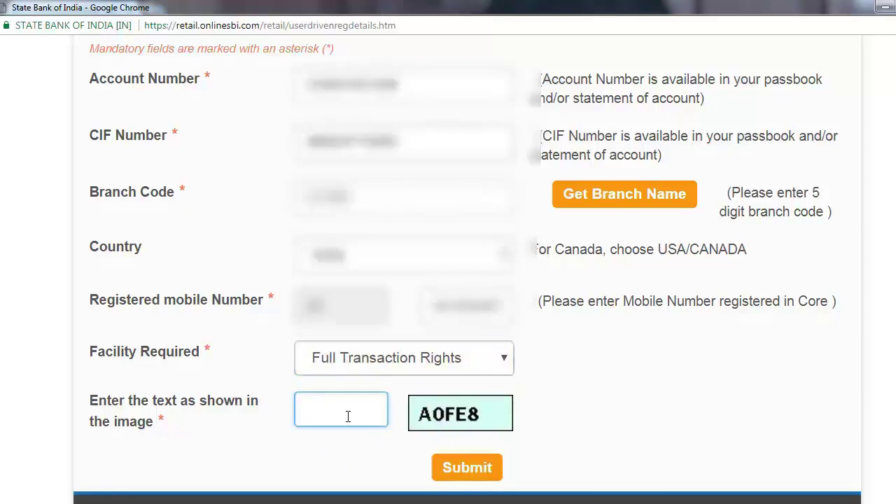
text(a)
key(BackSpace)
text(A0FE8)
click(470, 465)
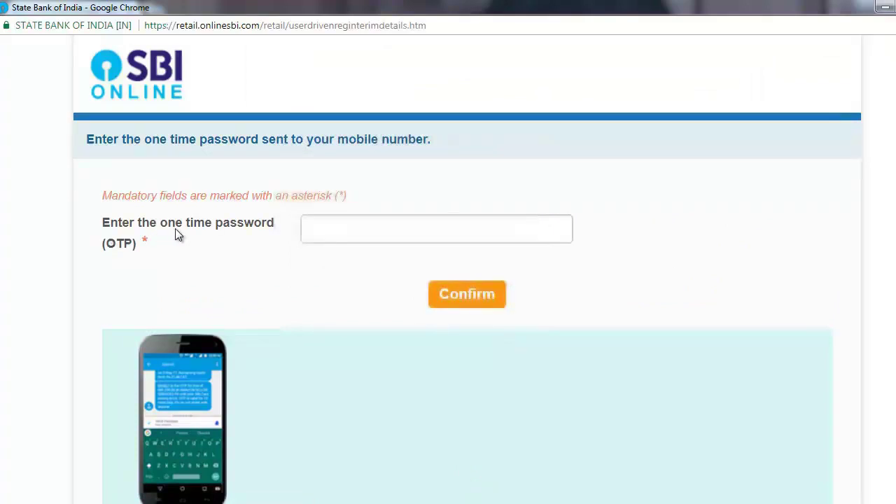
Step: Type the one-time password received by SMS and confirm it
click(335, 230)
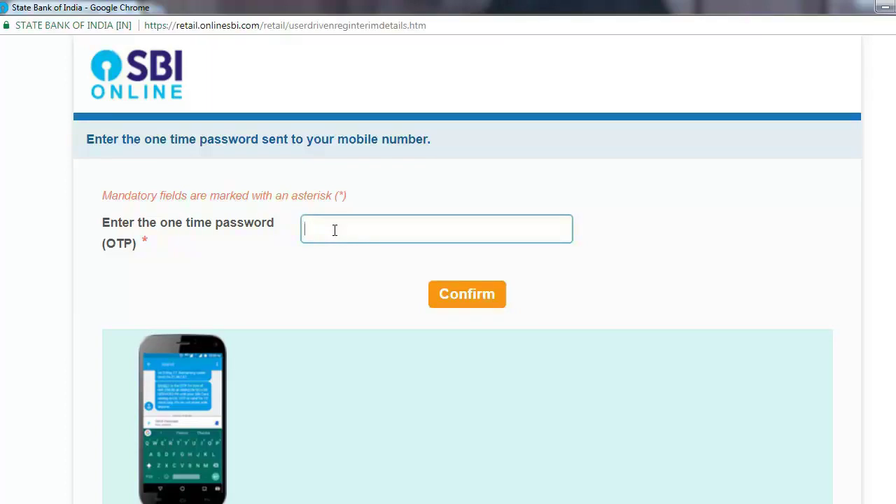
click(463, 297)
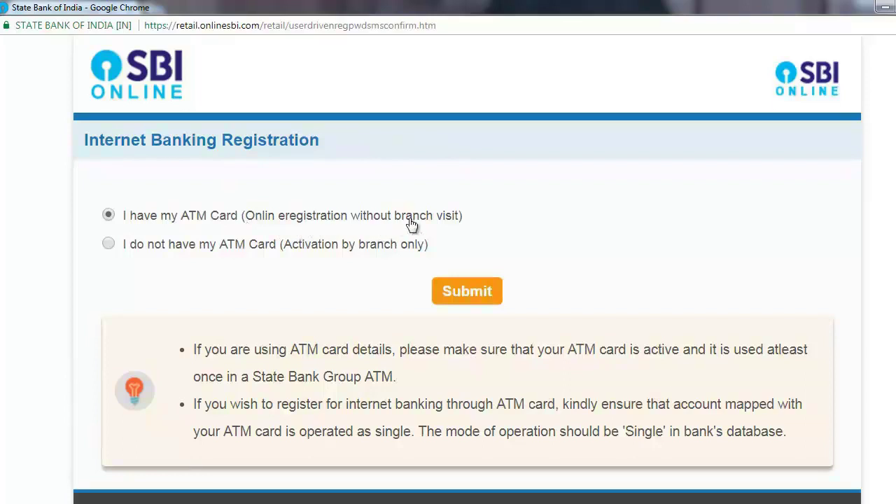
Step: Submit the 'I have my ATM Card' registration option
click(480, 297)
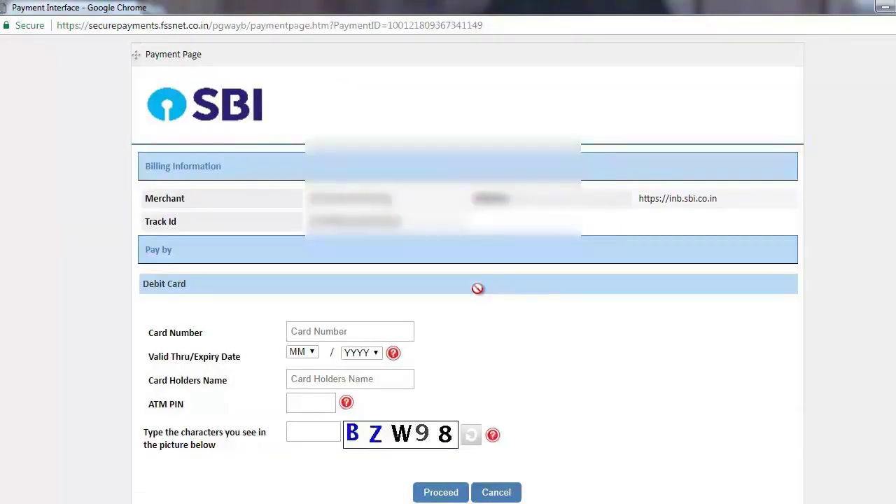
Step: Enter the debit card number on the SBI payment page
scroll(477, 288, down, 1)
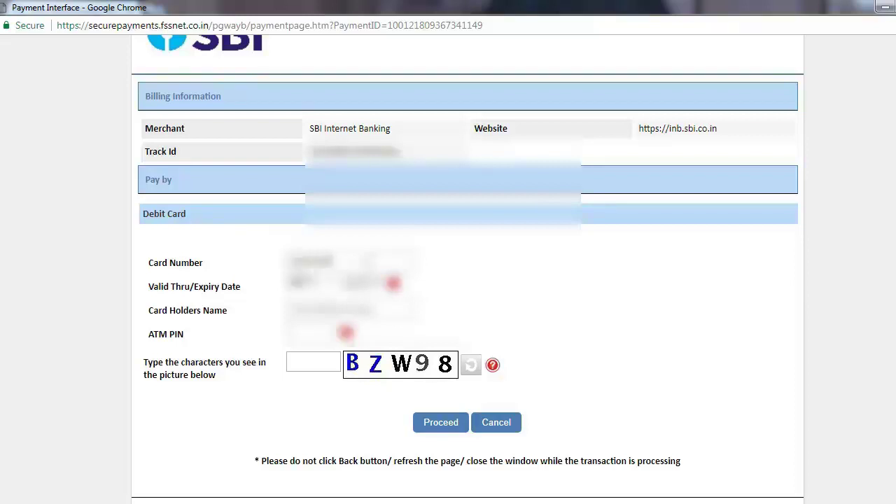
text(00000000)
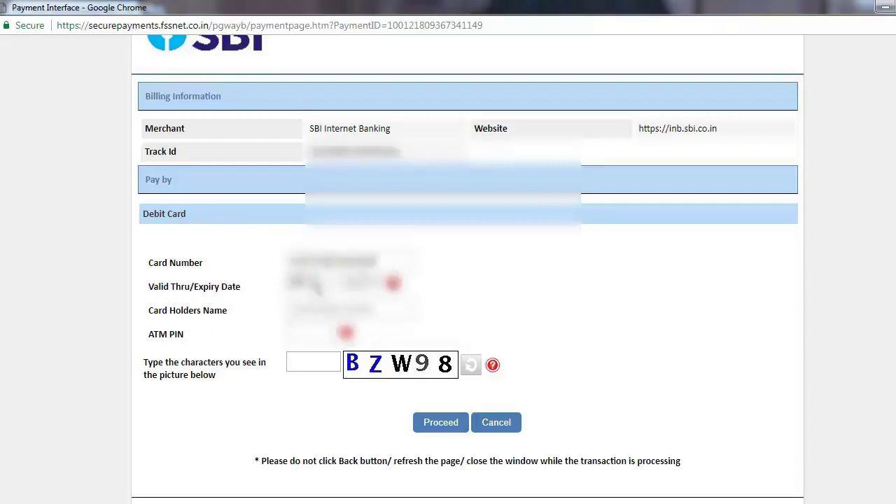
Step: Choose the debit card's expiry month and expiry year from the dropdowns
click(315, 285)
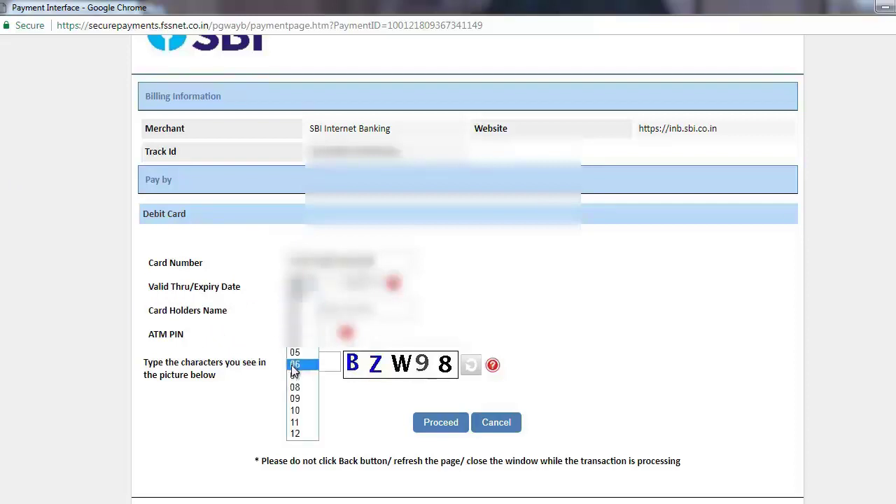
click(308, 311)
click(360, 282)
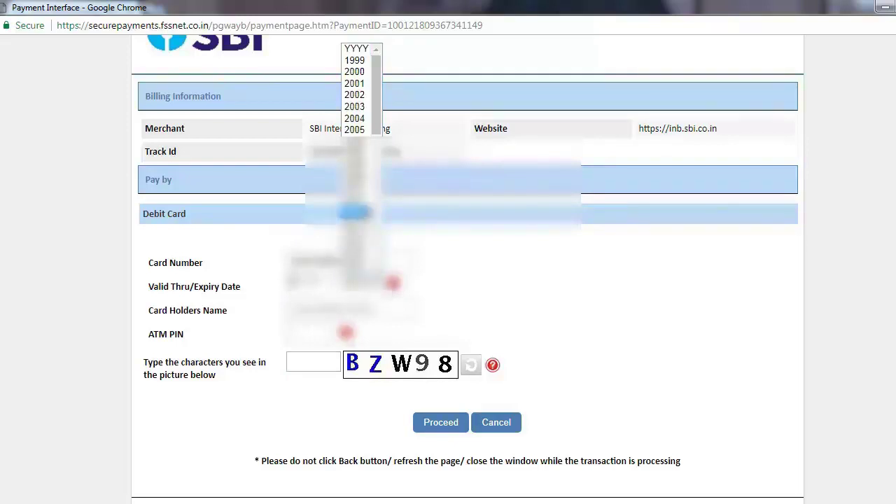
scroll(357, 210, down, 4)
click(355, 179)
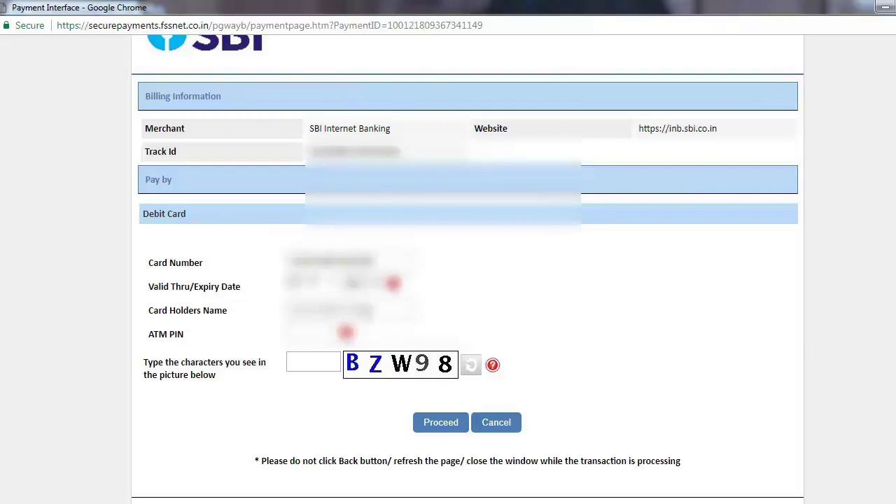
Step: Enter the card holder's name, then move to the ATM PIN field
key(BackSpace)
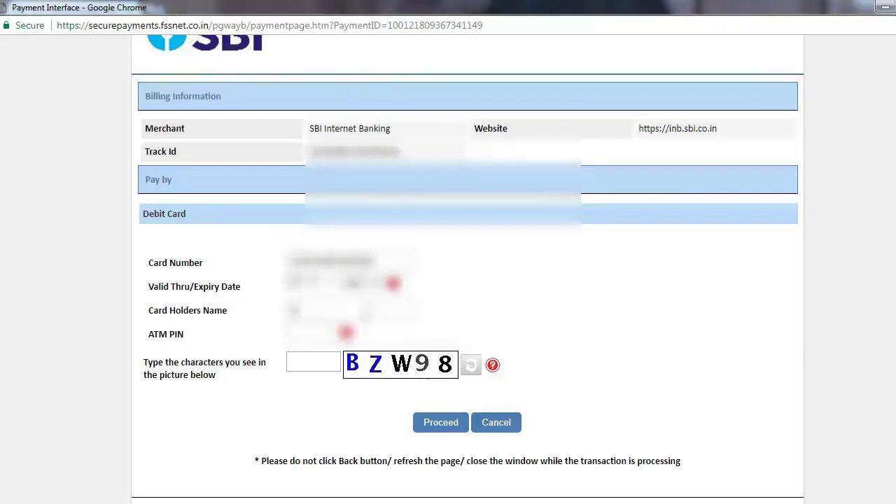
key(ctrl+v)
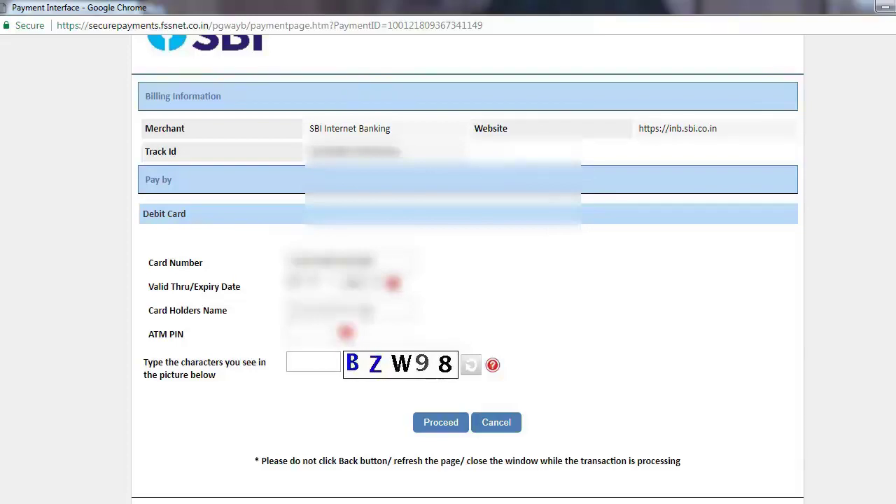
key(BackSpace)
text(abcde)
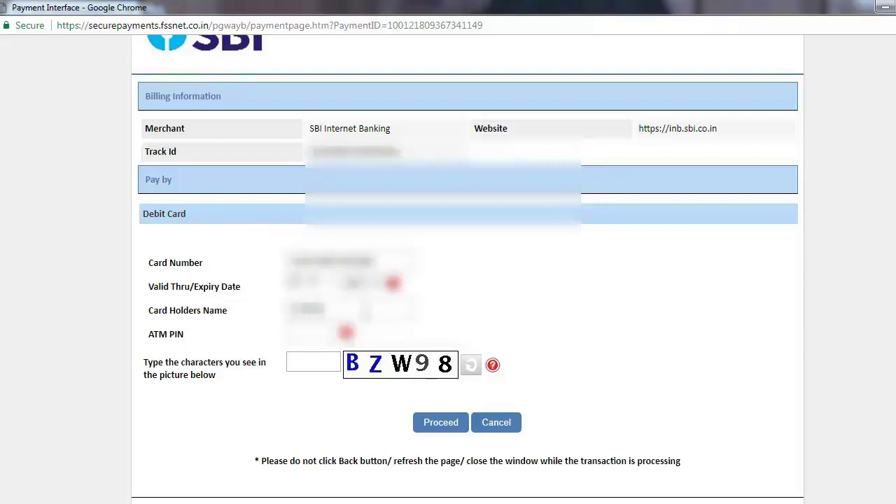
text(fghijklmn)
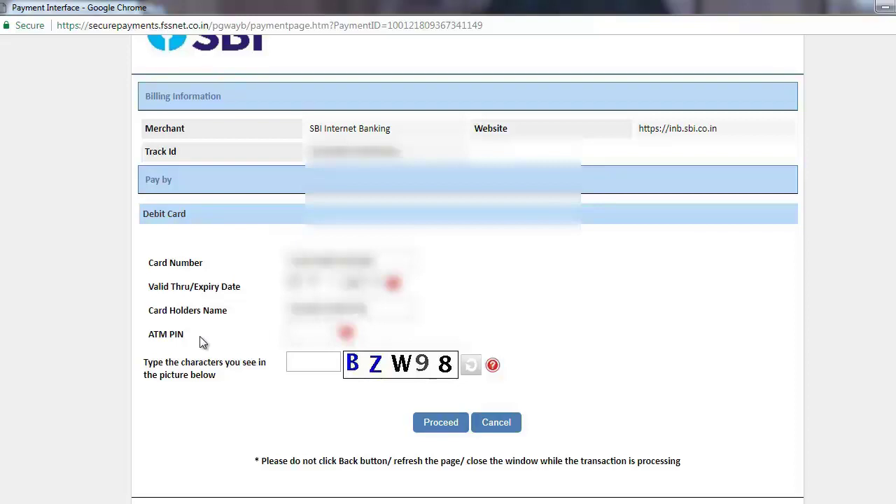
click(306, 336)
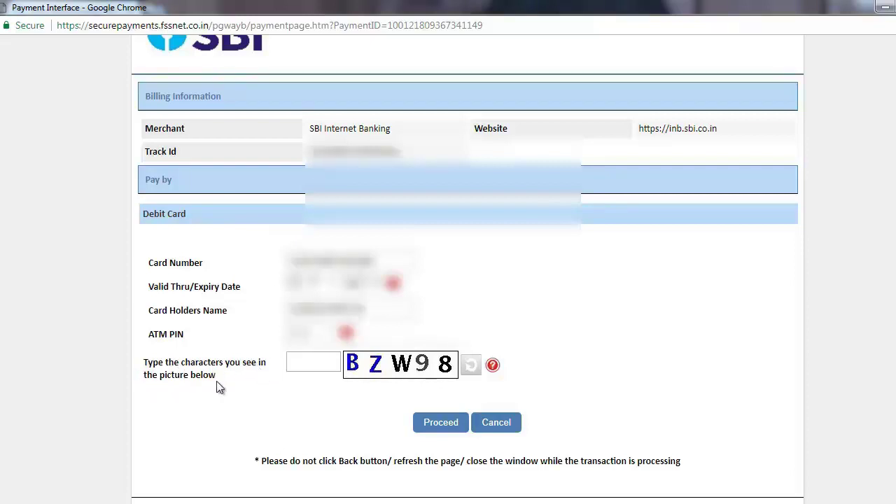
Step: Type the captcha characters from the picture and send the card details for verification
click(317, 360)
text(b)
key(BackSpace)
text(BZW98)
click(440, 422)
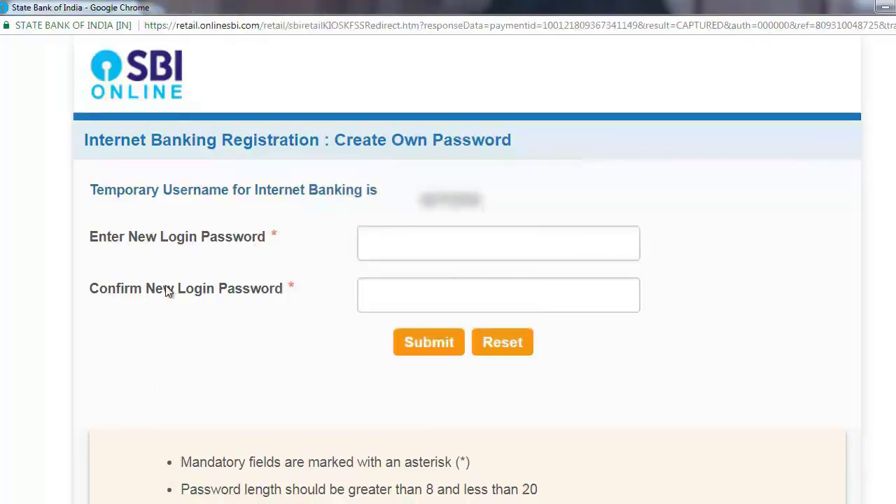
Step: Enter a new login password, retype it in the confirmation field, and submit it
click(446, 239)
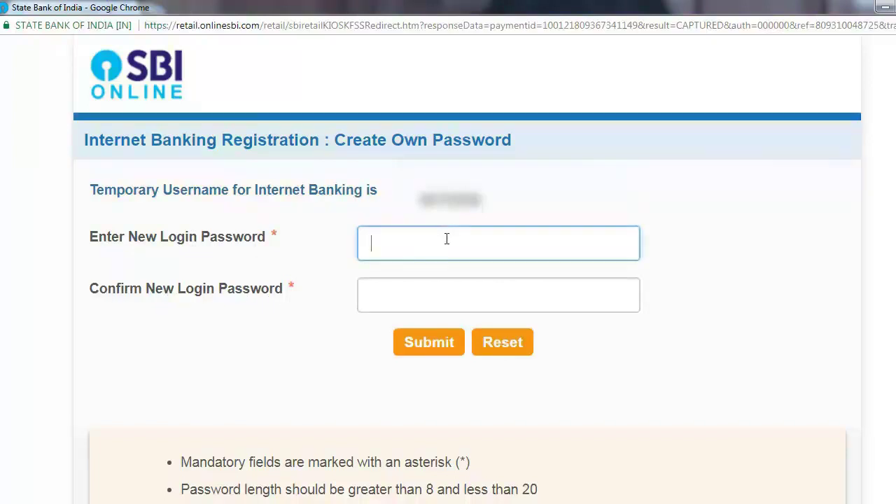
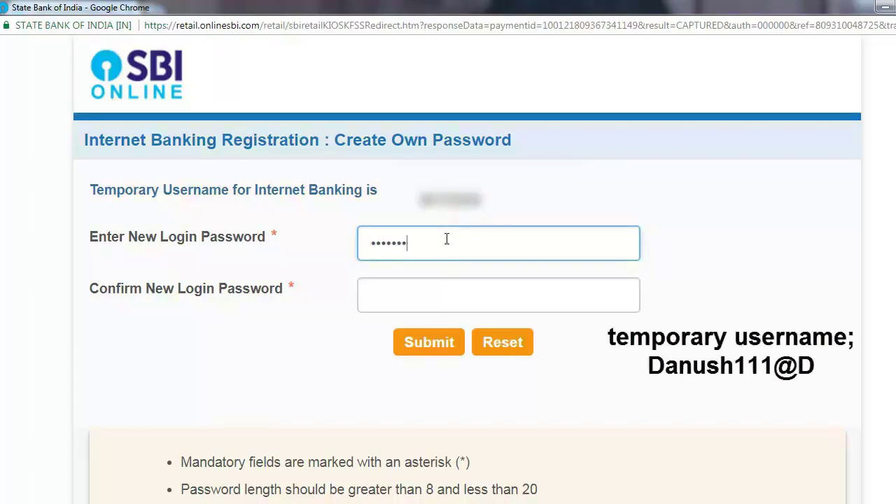
click(413, 293)
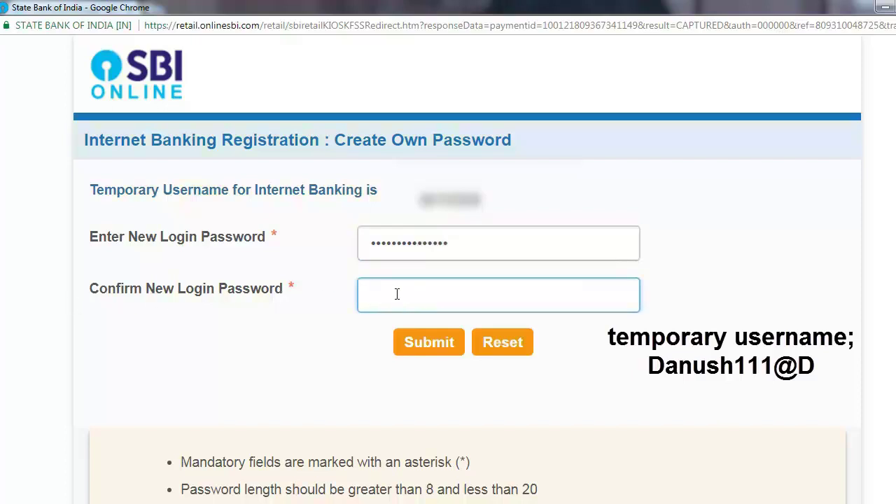
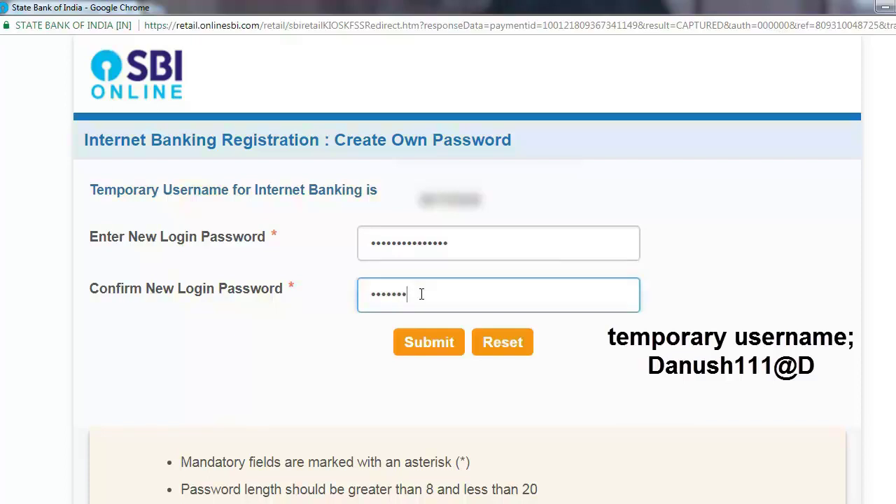
key(BackSpace)
key(BackSpace)
key(BackSpace)
key(BackSpace)
key(BackSpace)
key(BackSpace)
key(BackSpace)
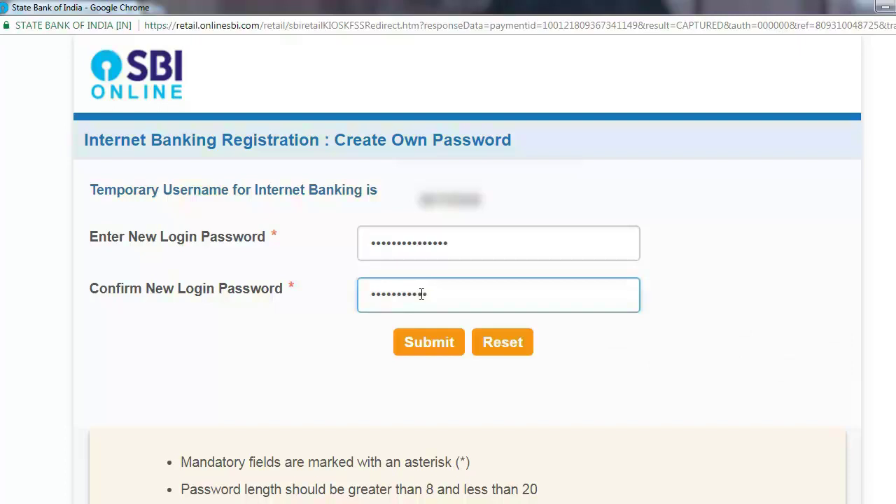
click(421, 343)
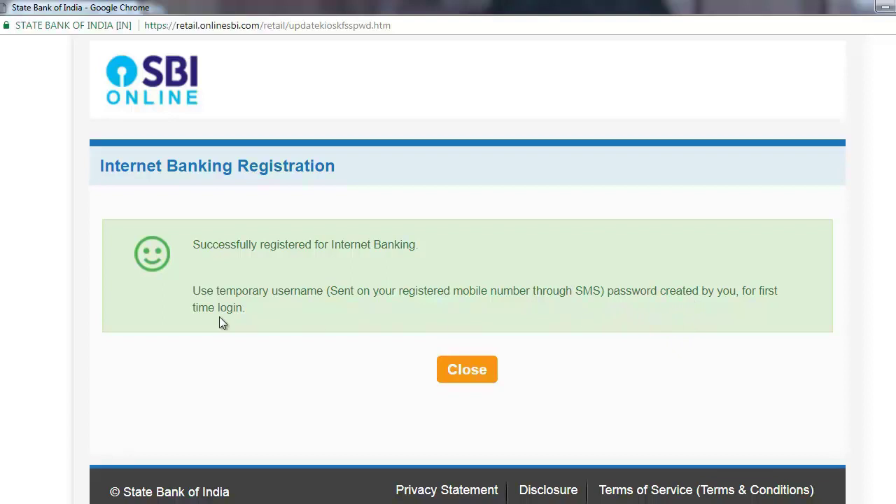
Step: Close the Internet Banking registration success message
click(467, 370)
Step: Log in with the SMS temporary username and the self-created password
scroll(420, 354, down, 1)
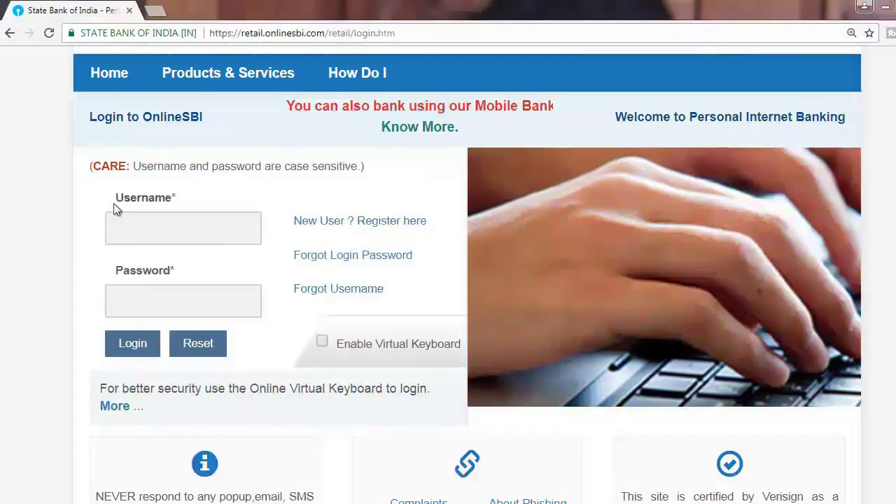
click(147, 231)
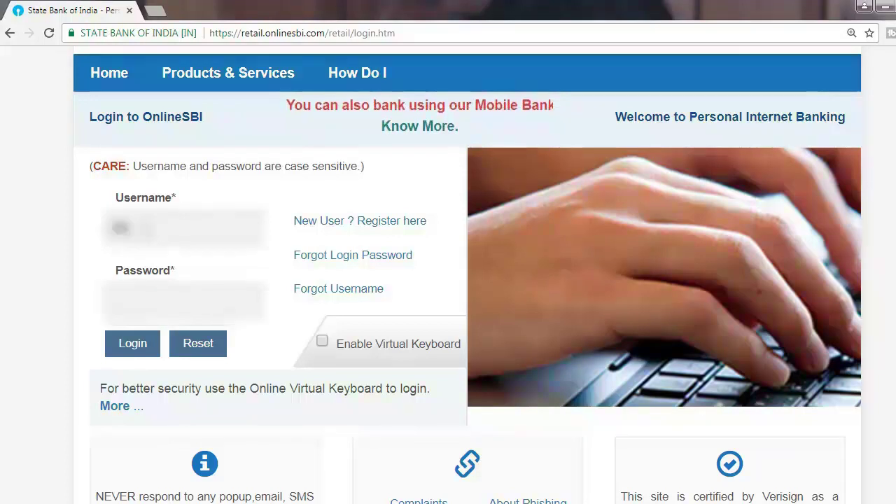
text(abc)
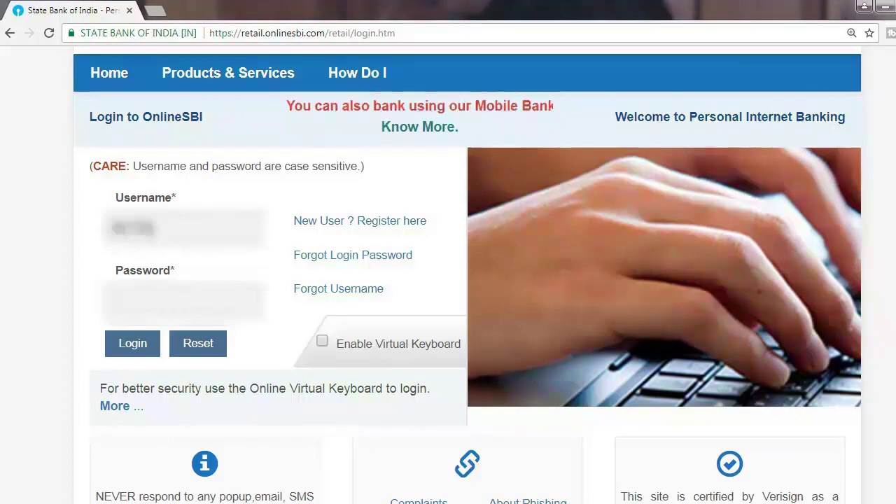
text(defg)
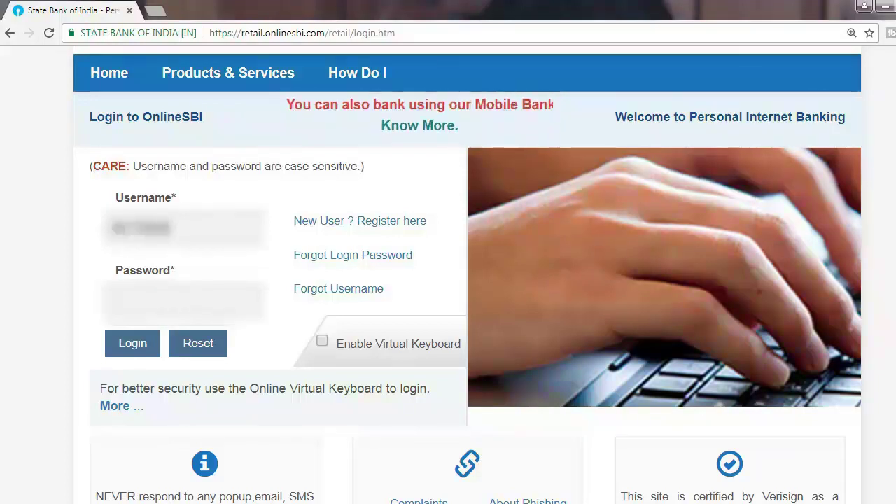
key(Tab)
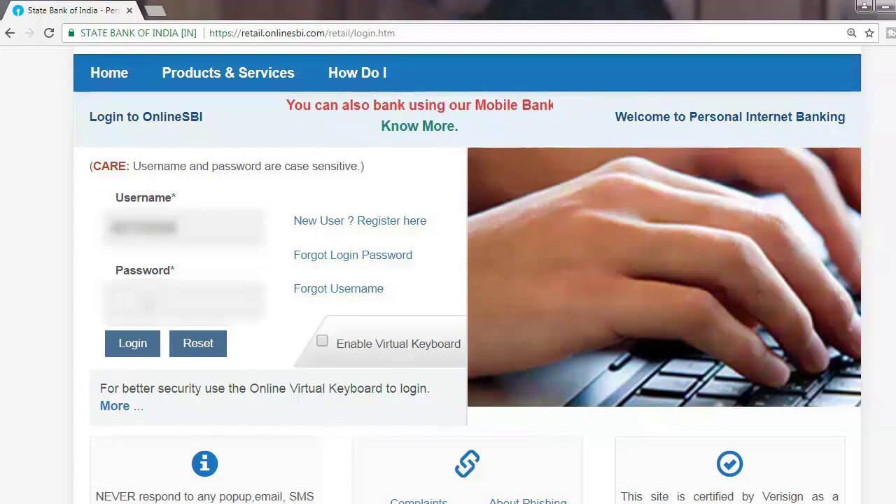
text(***)
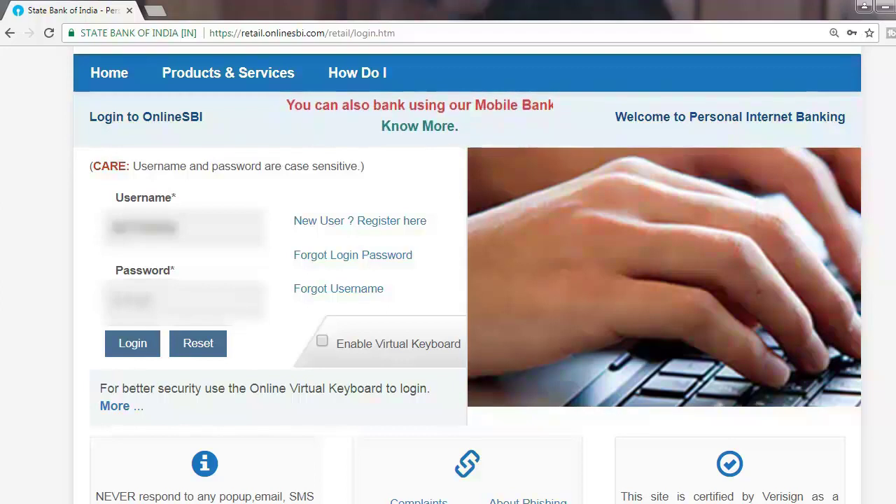
text(***)
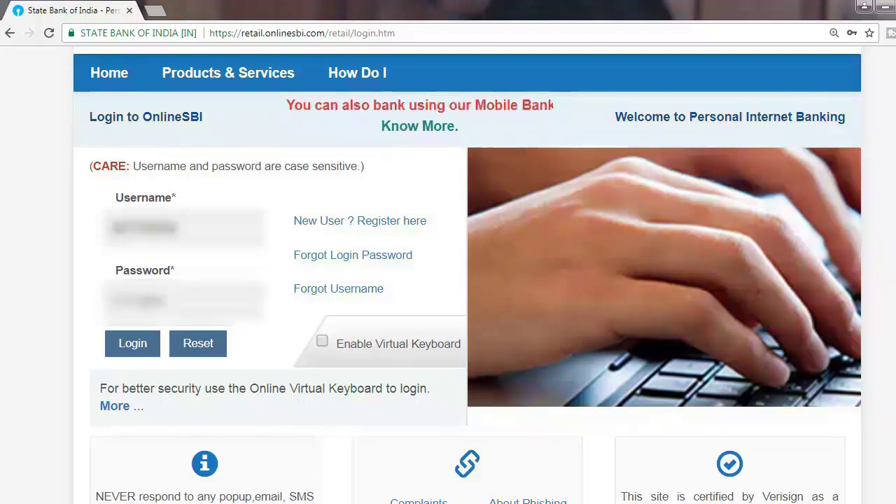
text(*****)
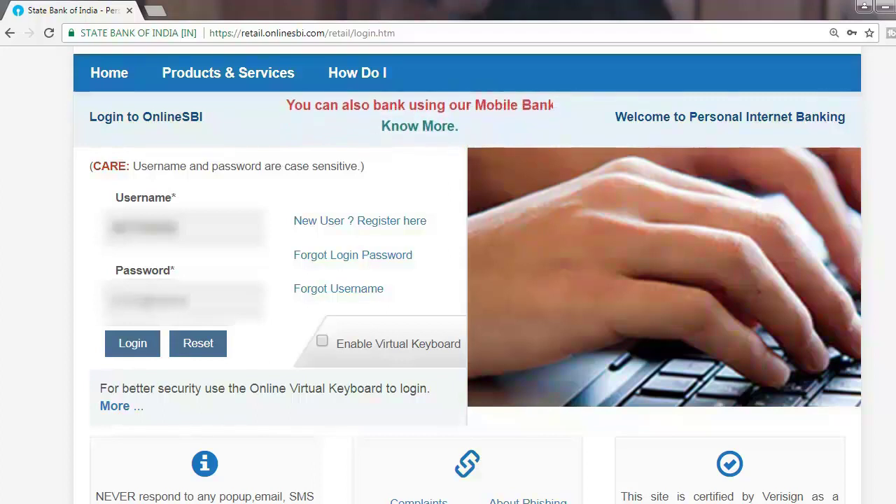
click(130, 352)
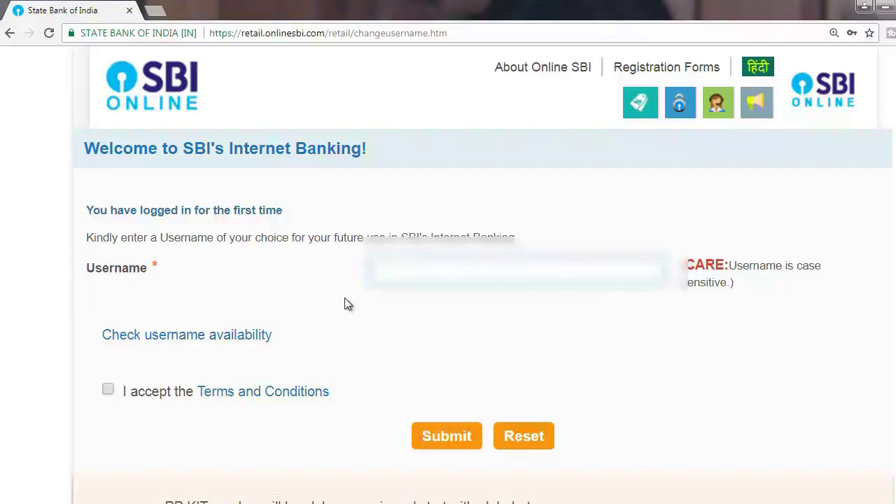
Step: Fill the username from the saved suggestion, accept the Terms and Conditions, and submit
click(405, 271)
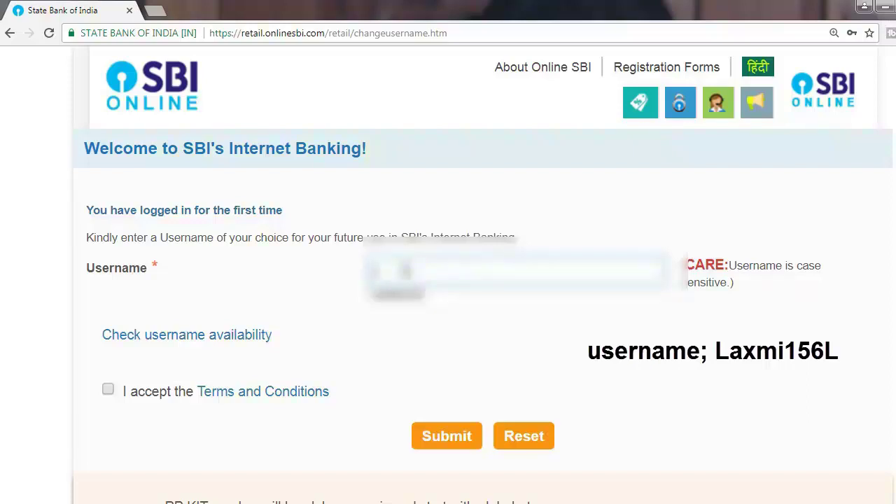
click(405, 298)
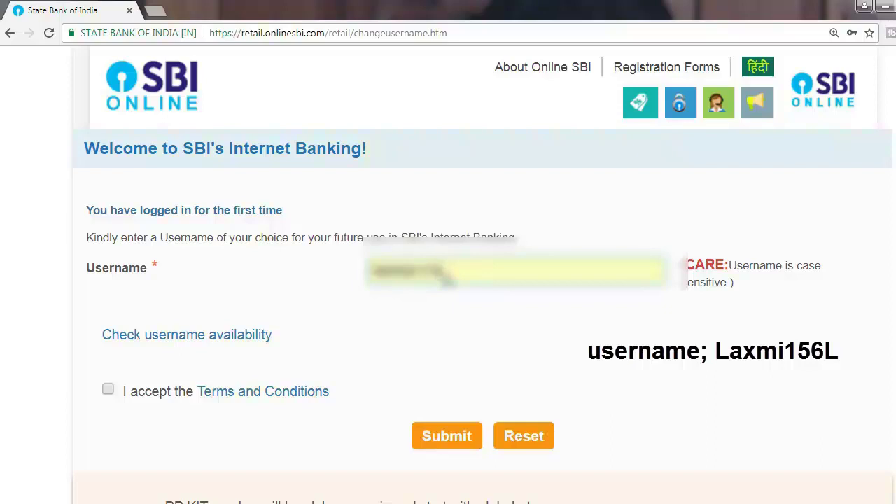
click(108, 391)
click(449, 437)
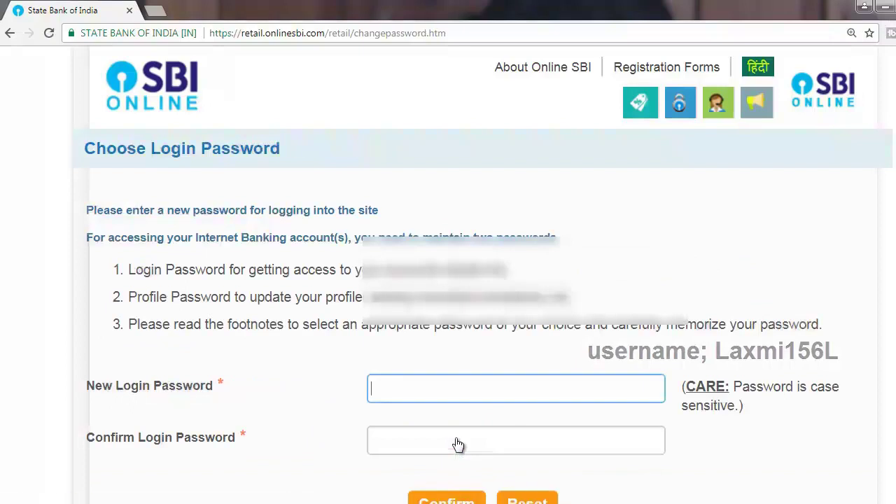
scroll(450, 423, down, 1)
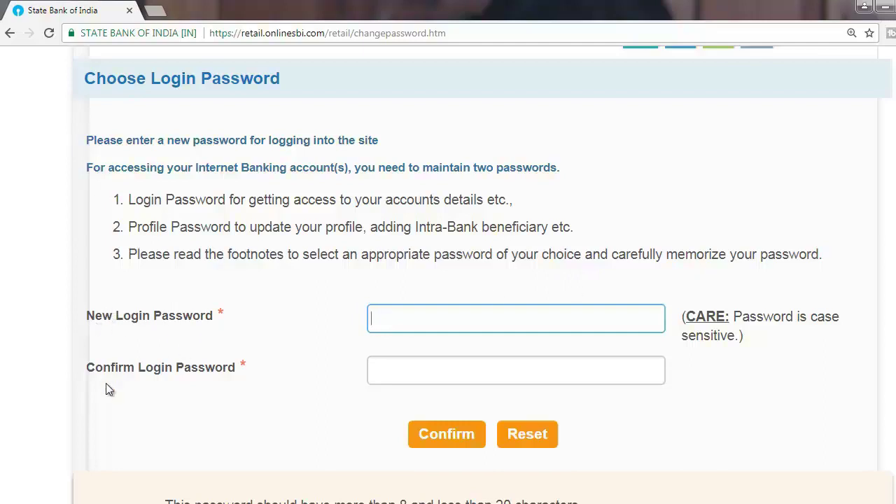
click(241, 383)
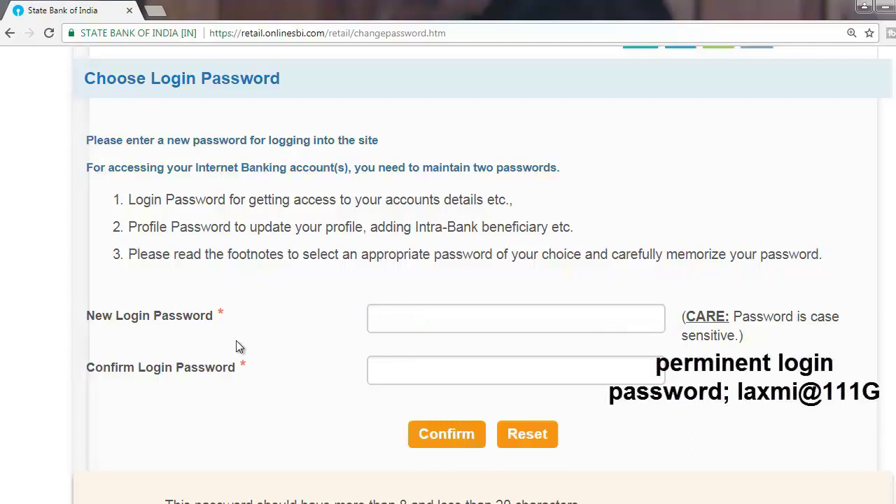
click(319, 315)
scroll(107, 386, down, 2)
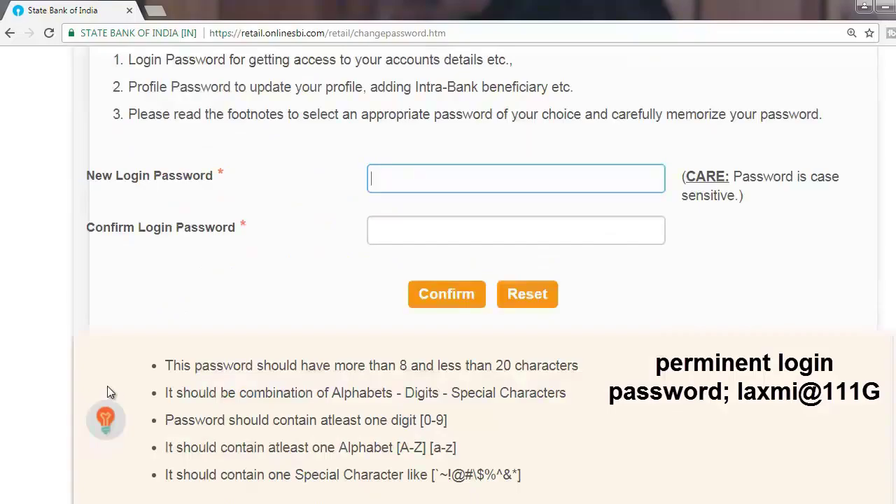
scroll(169, 382, down, 1)
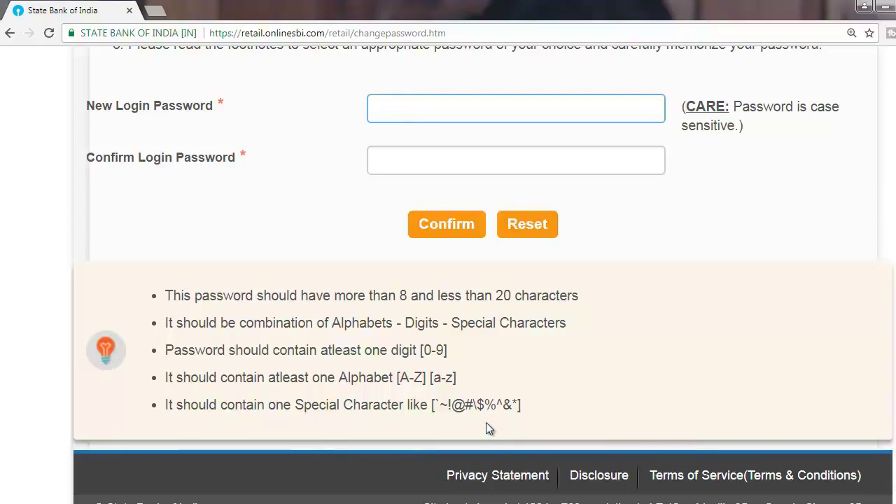
scroll(488, 427, up, 1)
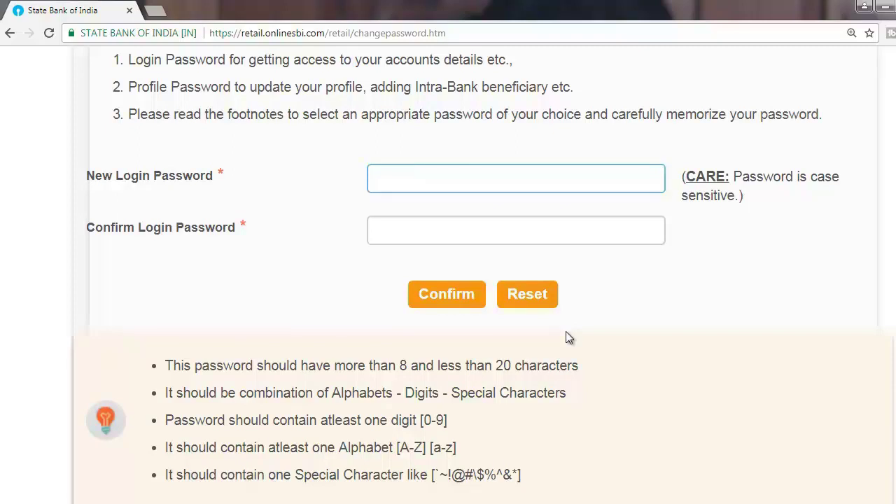
Step: Type the new login password in both password fields and confirm it
text(a)
key(BackSpace)
text(••••••••••••••••)
click(402, 232)
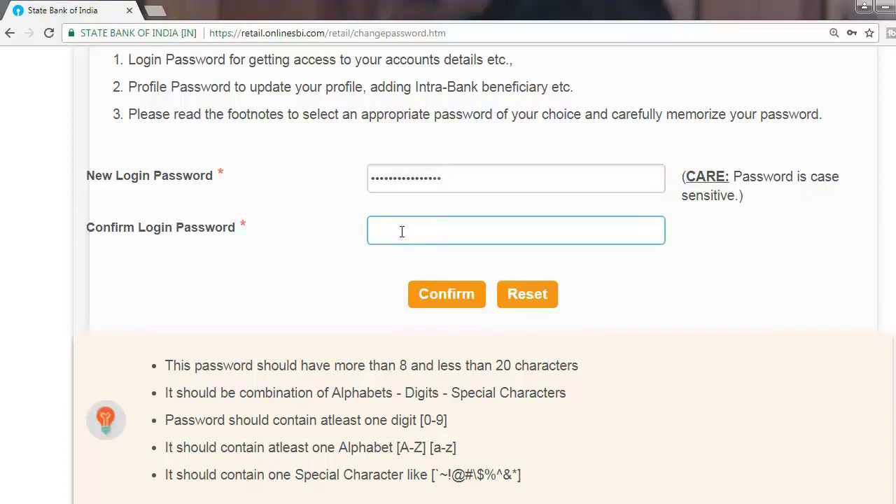
text(aaaaaaa)
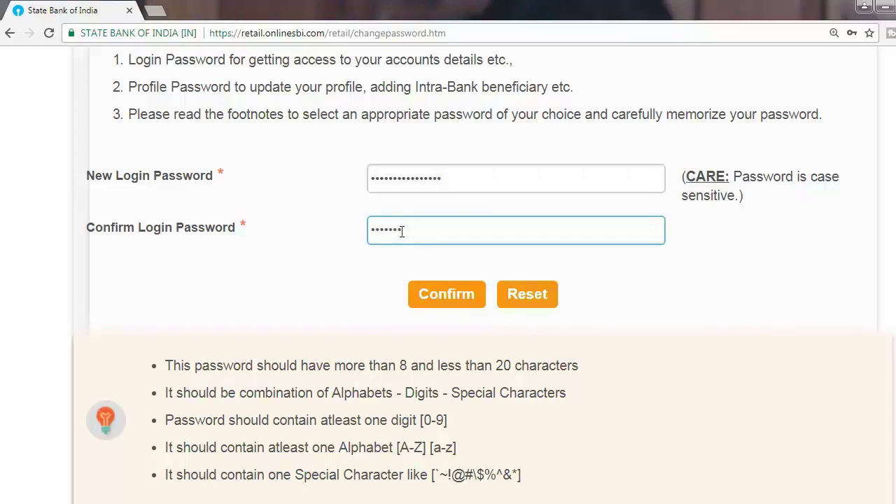
text(aaaaaaa)
text(a)
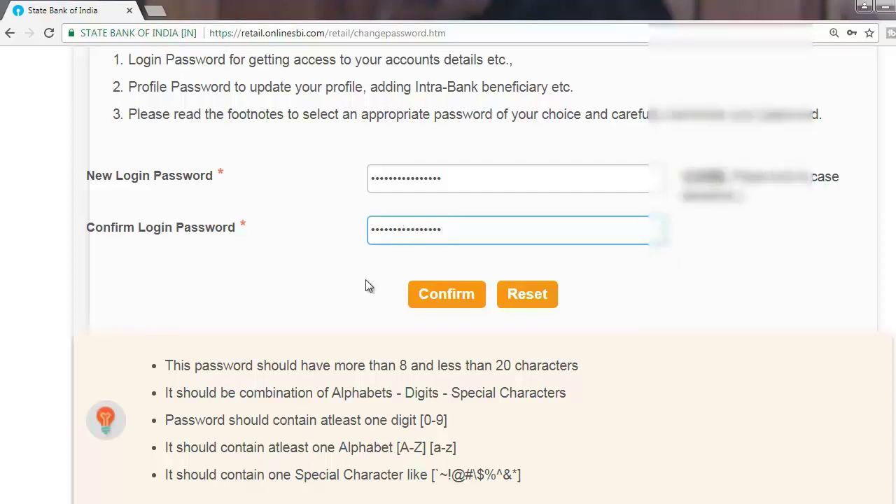
click(441, 296)
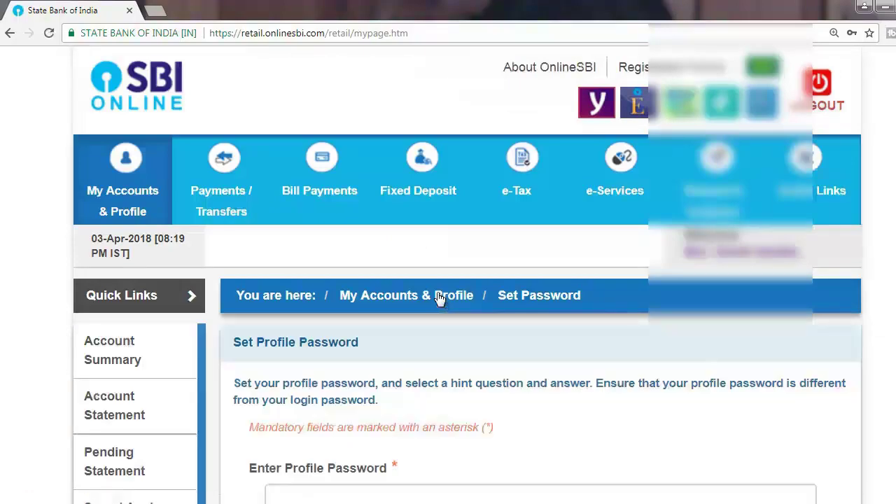
Step: Scroll the Set Profile Password page and place the cursor in Enter Profile Password
scroll(440, 298, down, 2)
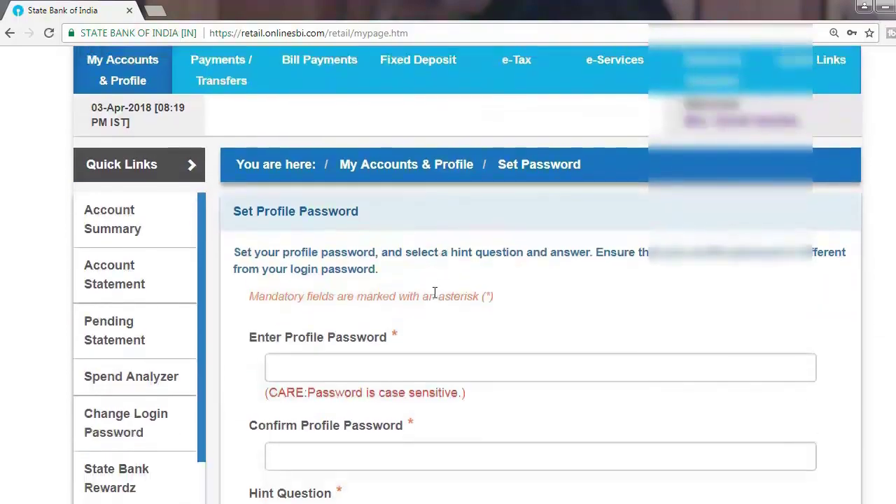
scroll(437, 298, up, 2)
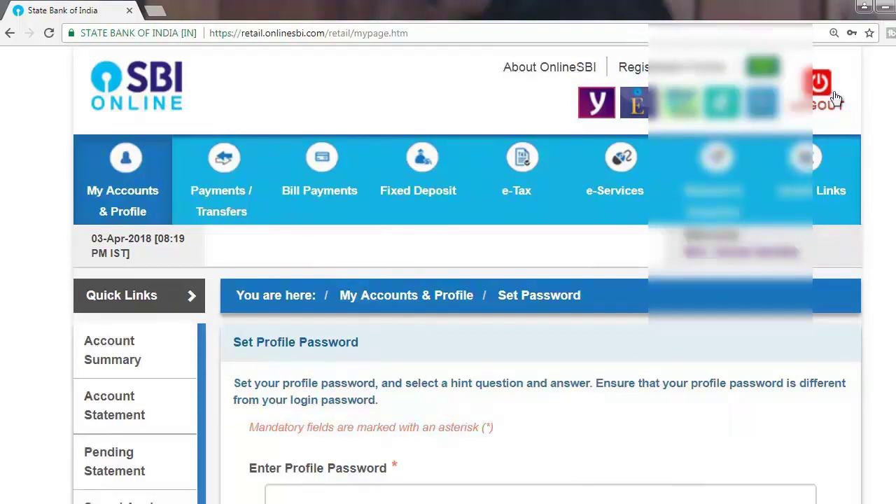
mouse_move(104, 208)
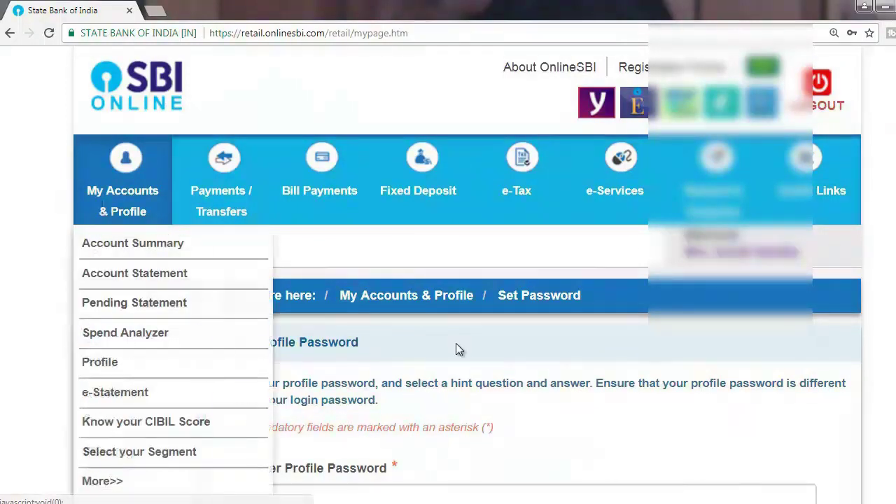
scroll(456, 343, down, 1)
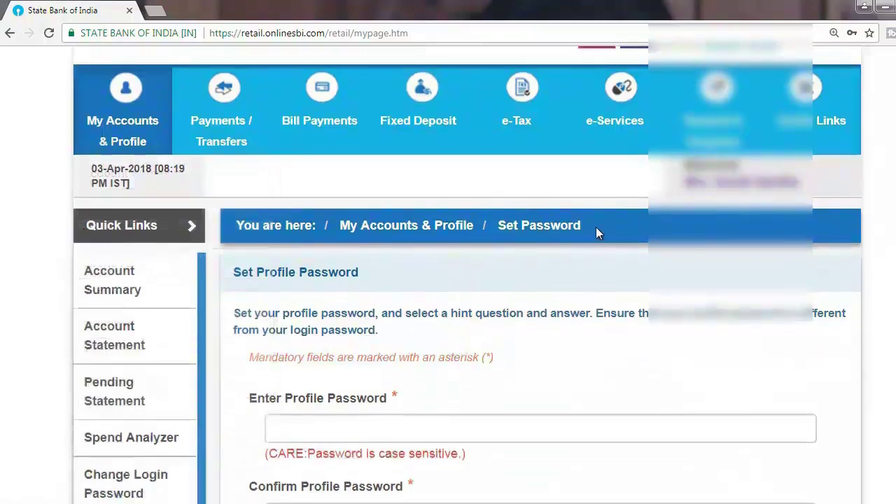
scroll(366, 385, down, 1)
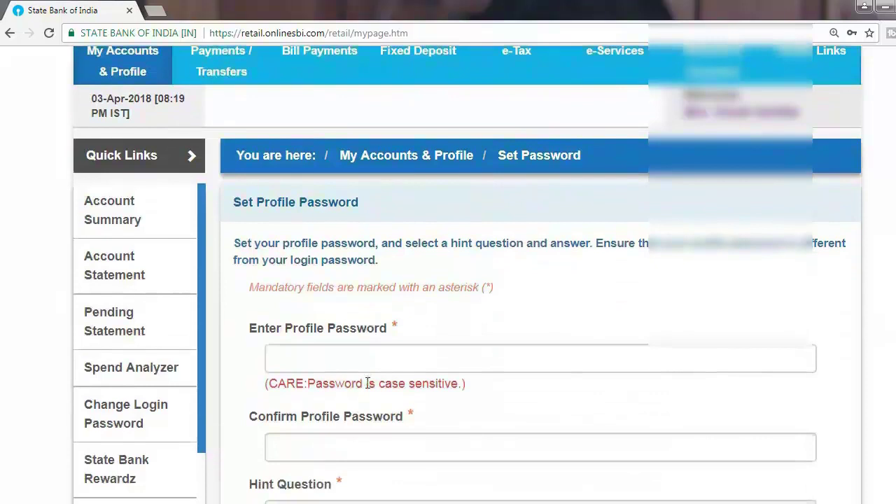
scroll(366, 385, down, 1)
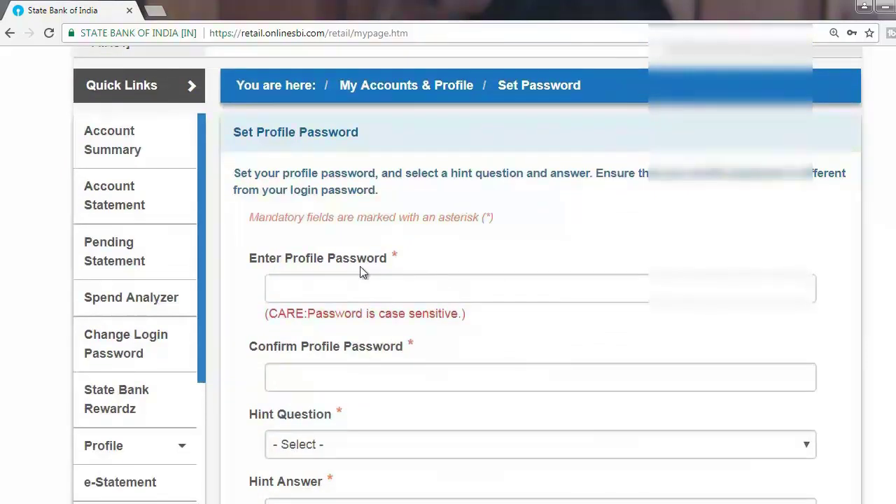
click(353, 294)
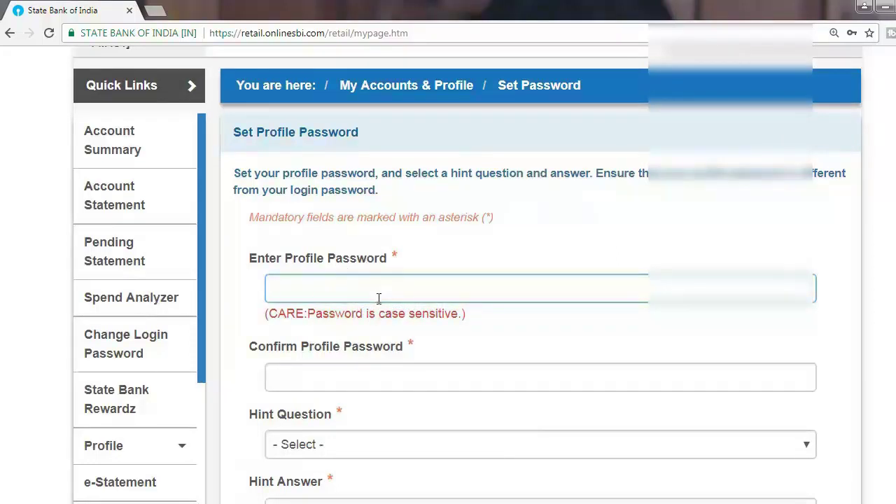
Step: Type the profile password, then type it again in Confirm Profile Password
scroll(378, 304, down, 1)
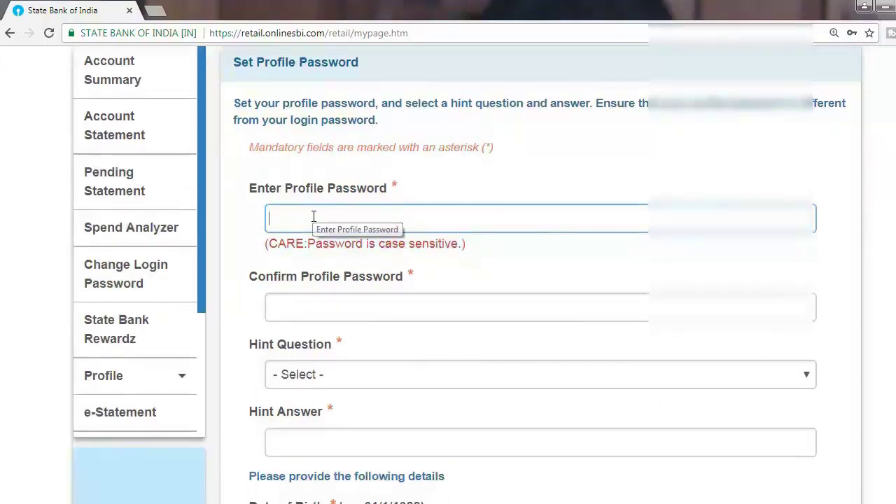
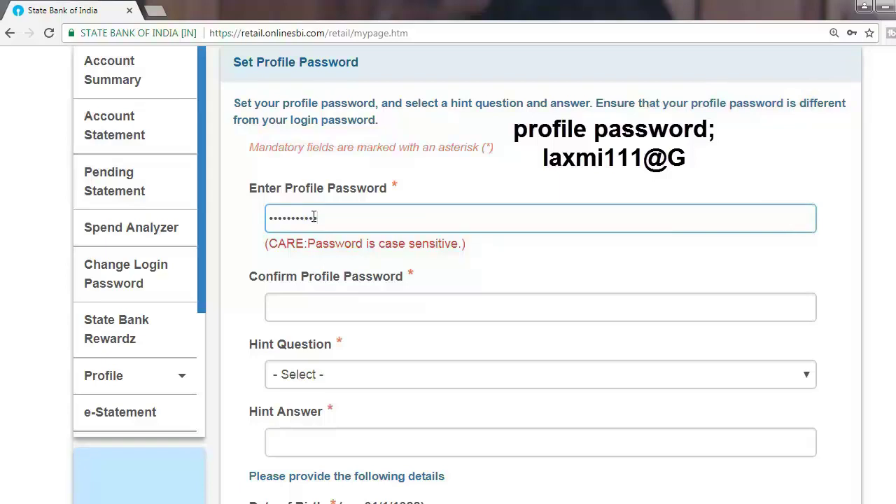
click(320, 304)
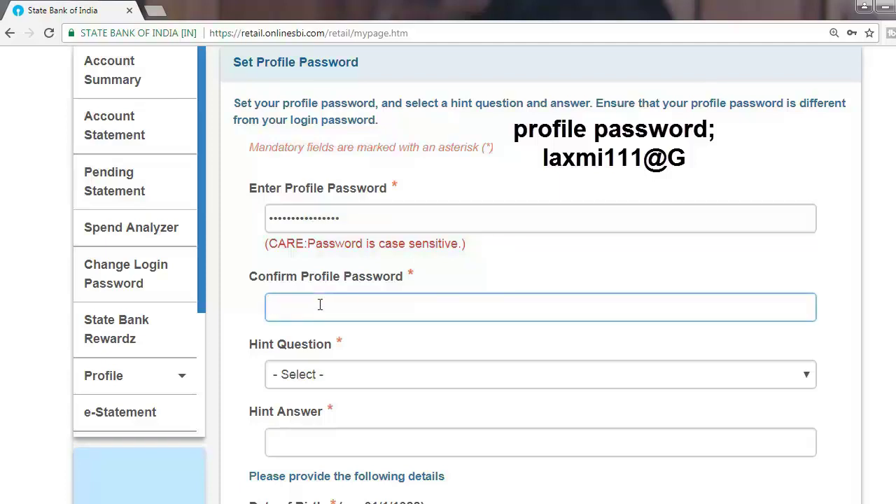
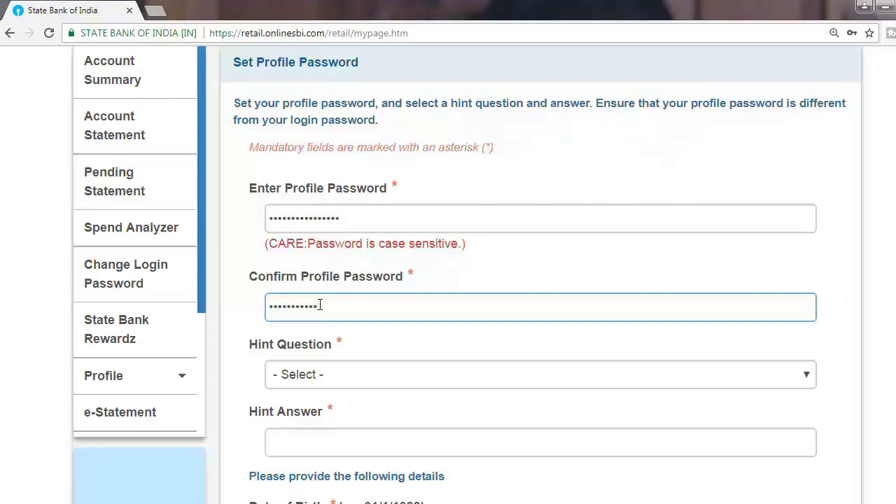
Step: Pick 'What is your favourite sport?' as hint question and type its hint answer
scroll(320, 304, down, 1)
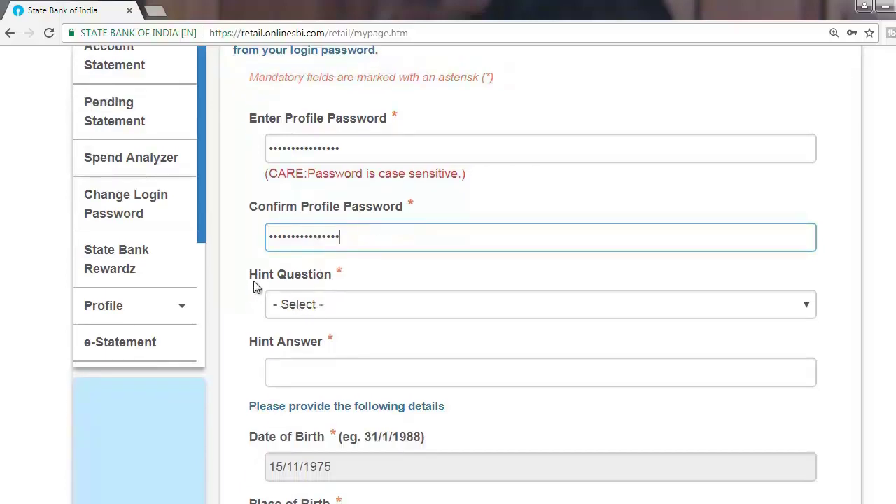
click(706, 313)
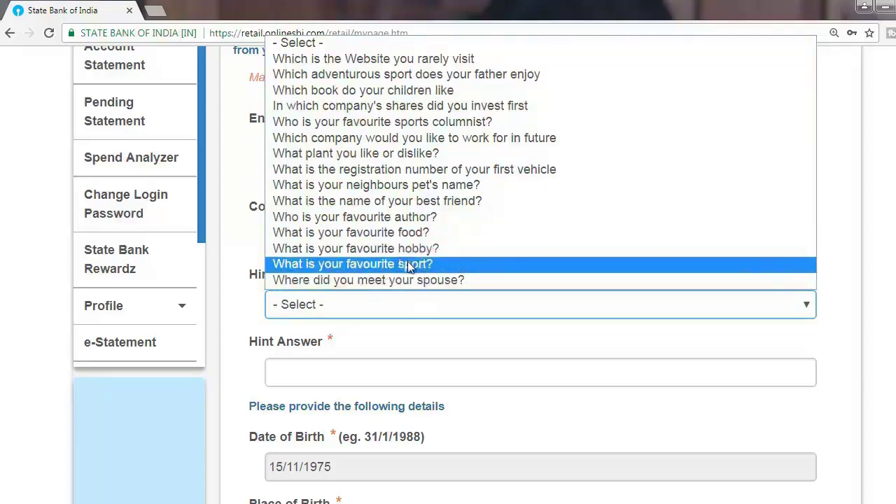
click(408, 265)
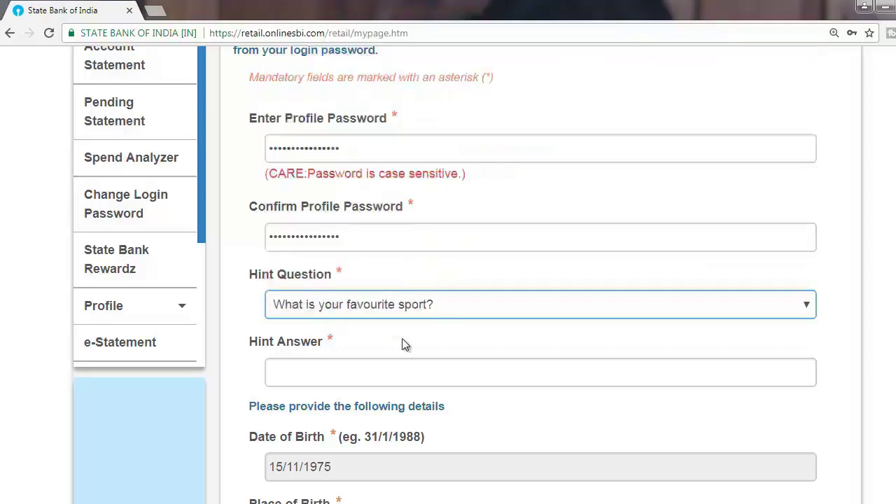
click(386, 374)
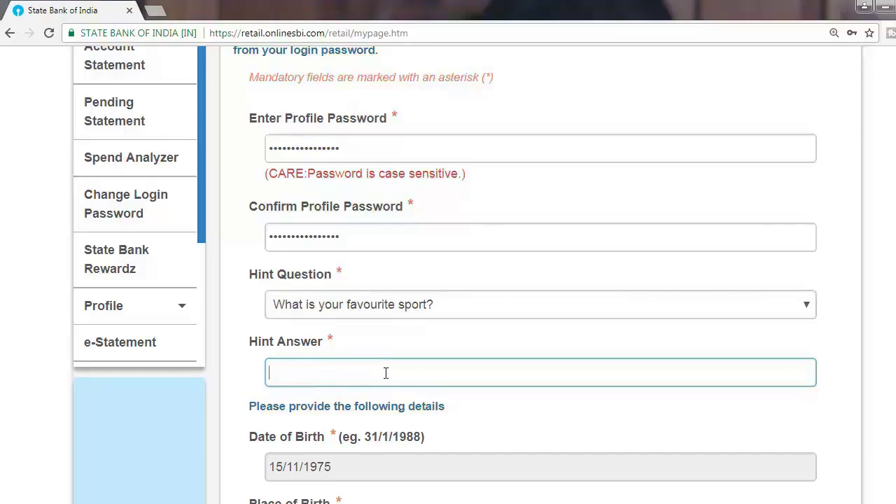
scroll(385, 373, down, 1)
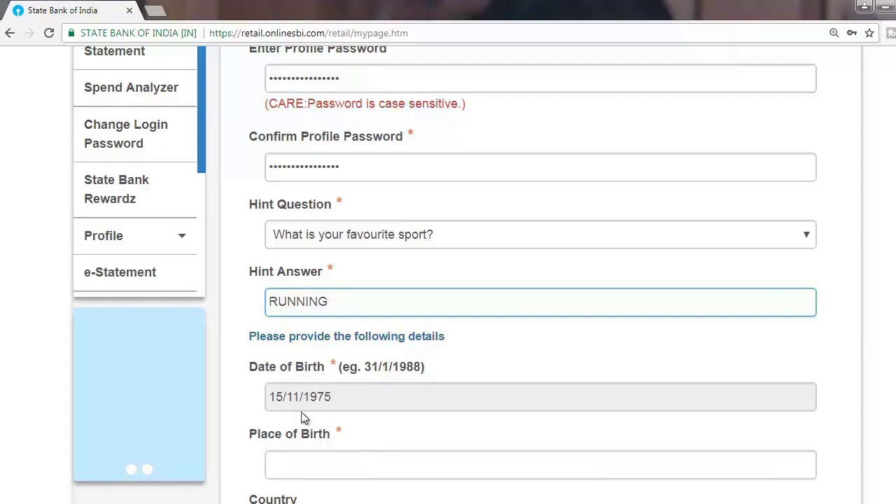
Step: Enter the place of birth and select India as the country
click(323, 461)
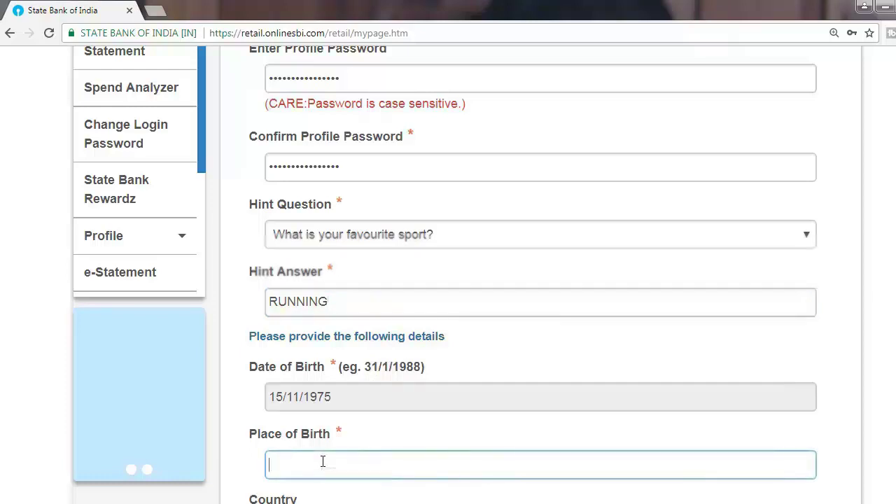
scroll(323, 460, down, 3)
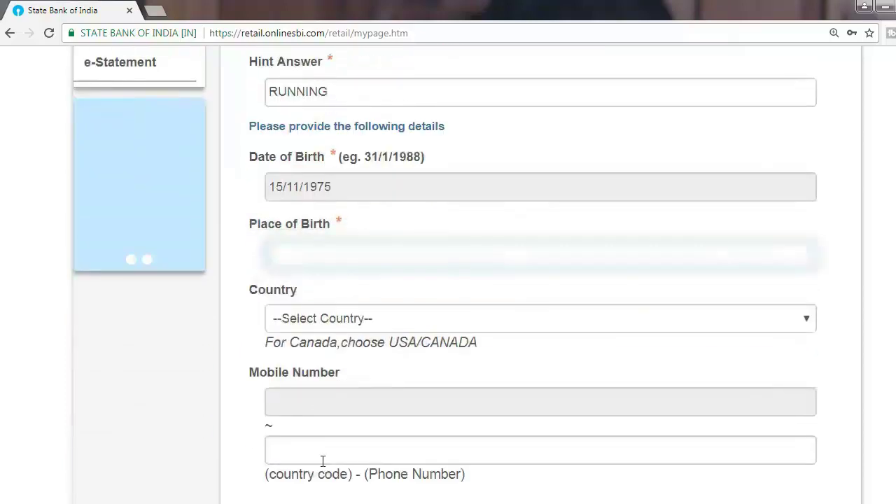
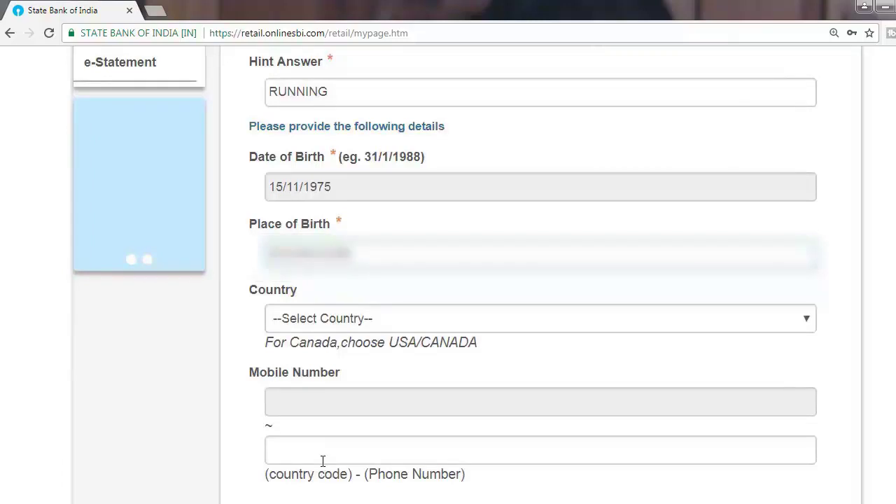
click(599, 320)
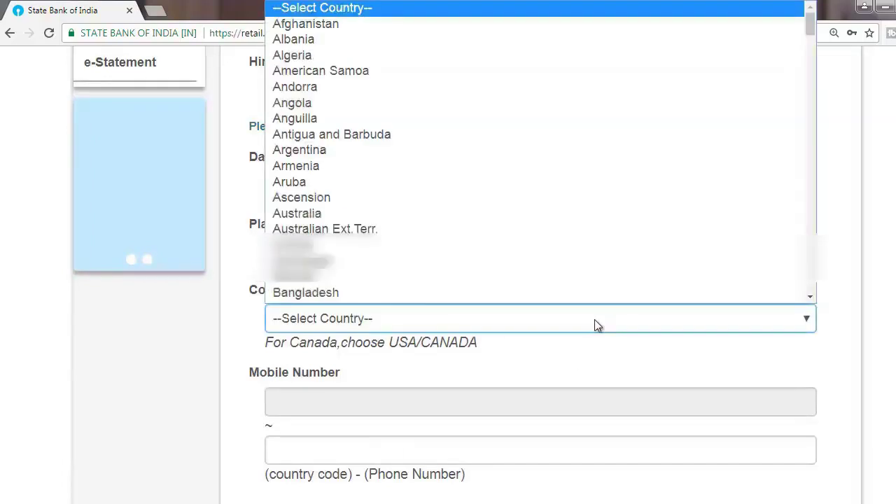
click(227, 318)
click(314, 317)
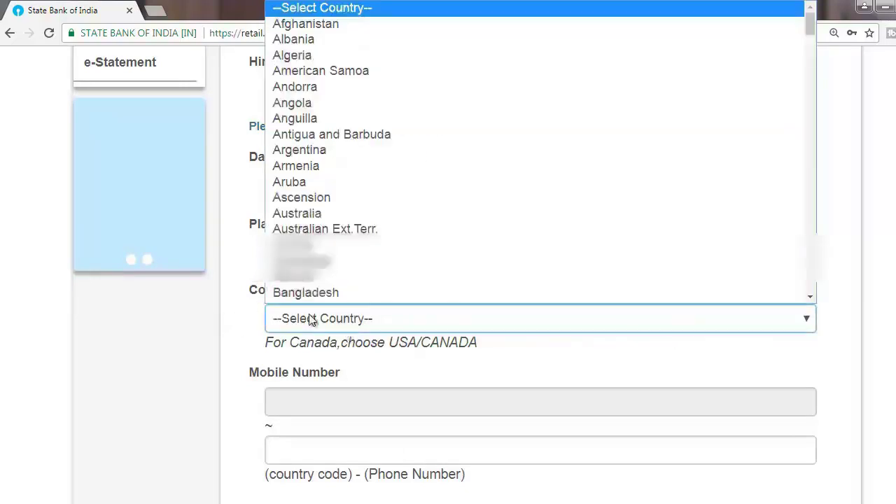
scroll(338, 175, down, 20)
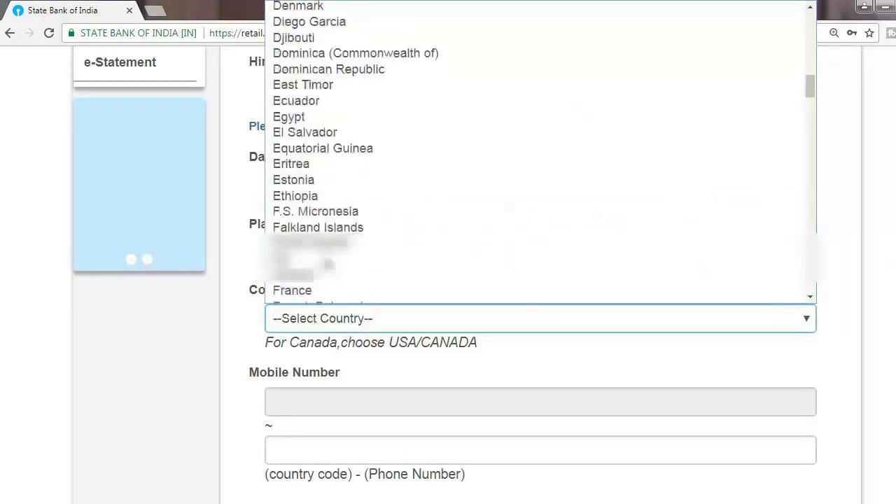
scroll(328, 213, down, 5)
scroll(328, 213, up, 3)
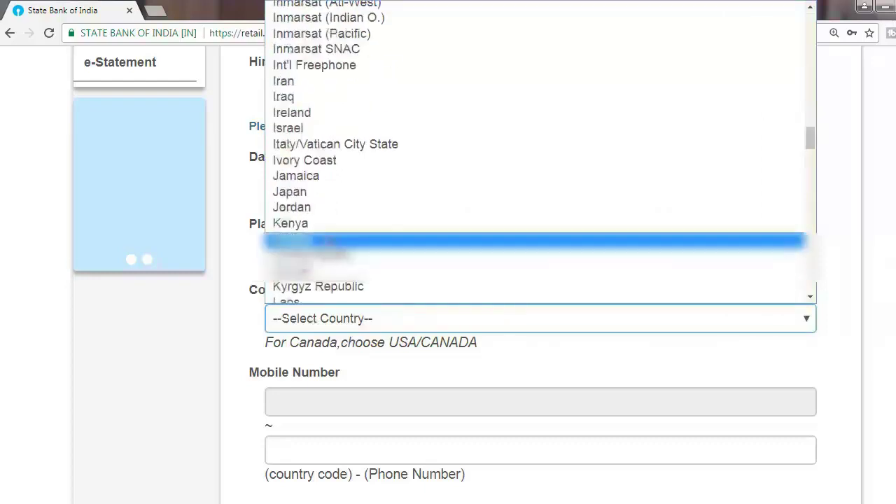
scroll(328, 190, up, 3)
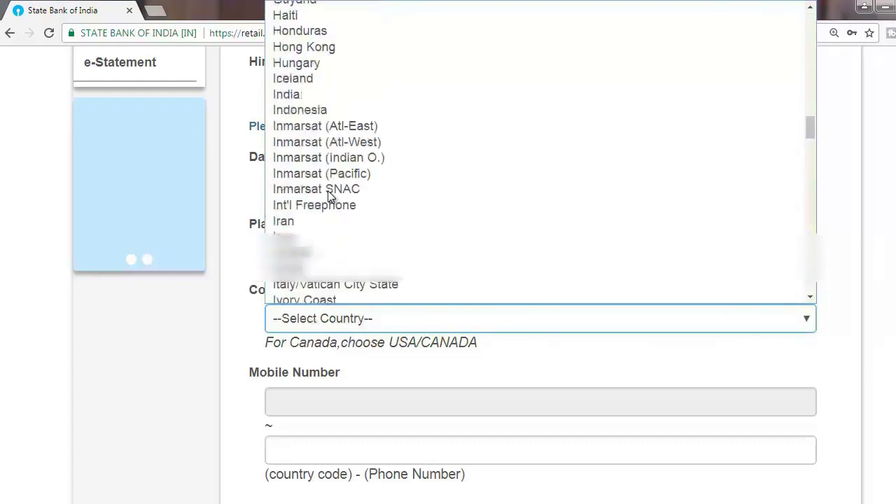
click(307, 95)
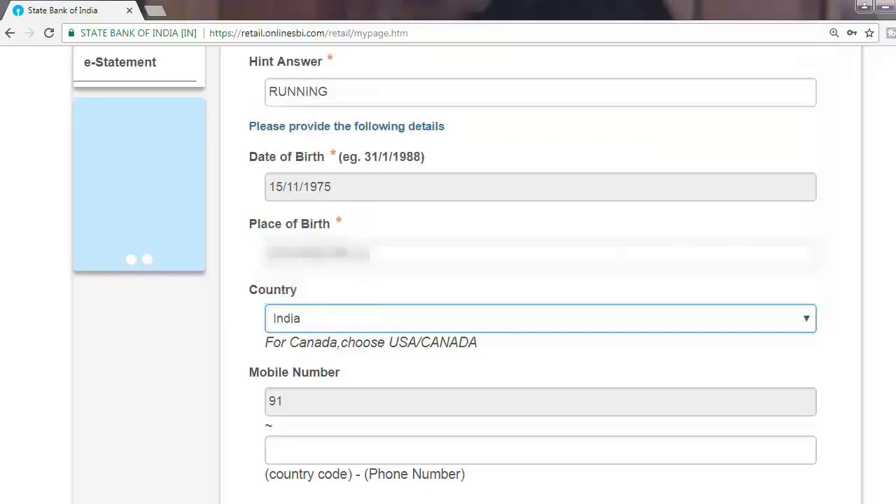
click(347, 401)
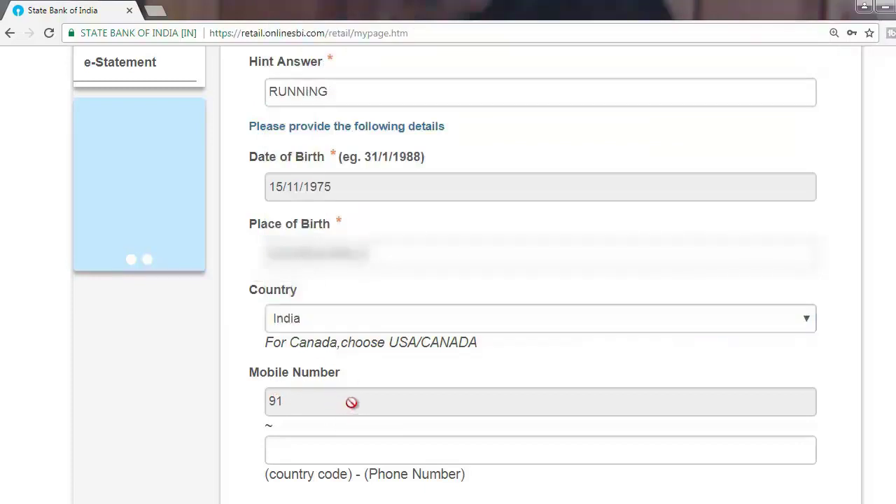
Step: Enter the mobile phone number in the phone field
click(312, 451)
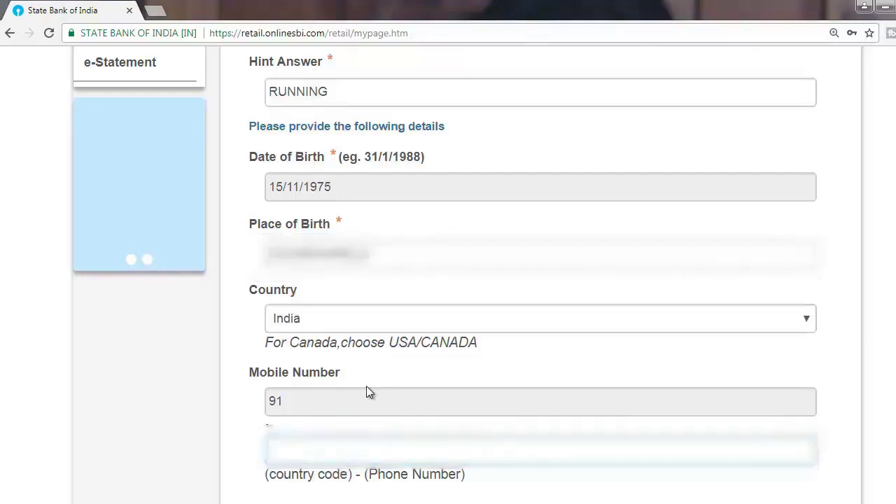
text(9876543)
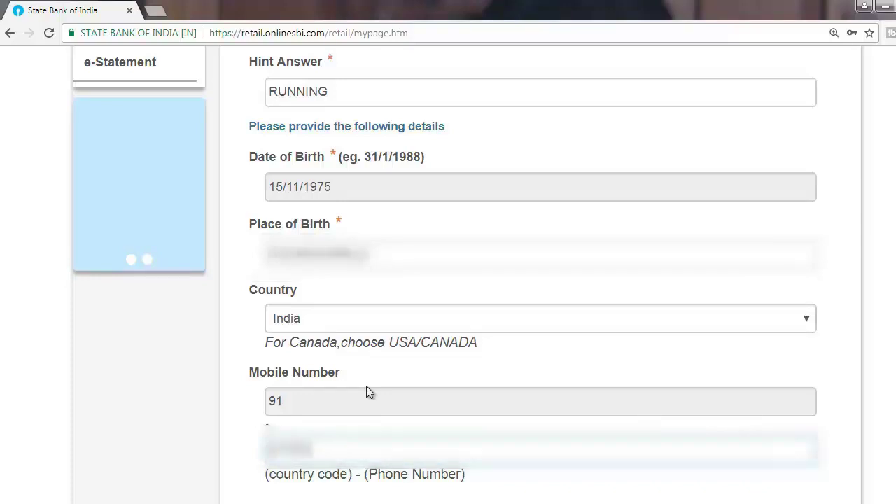
text(2100)
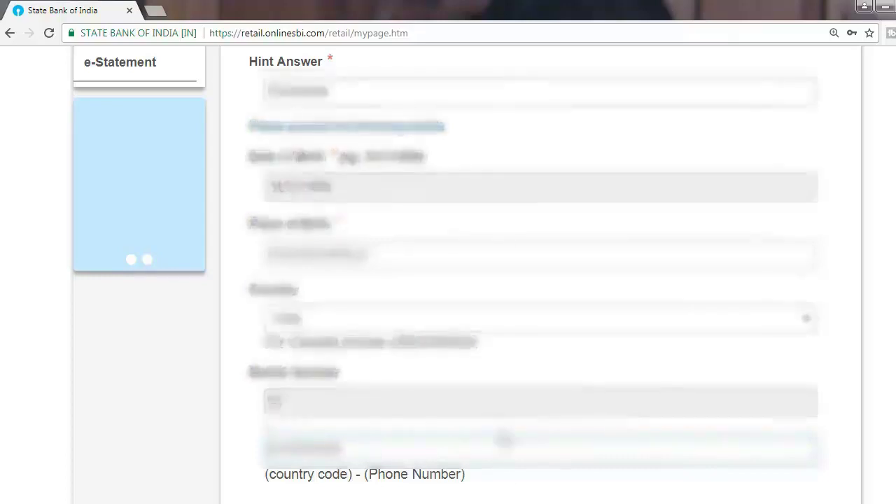
scroll(506, 438, down, 1)
scroll(434, 429, down, 1)
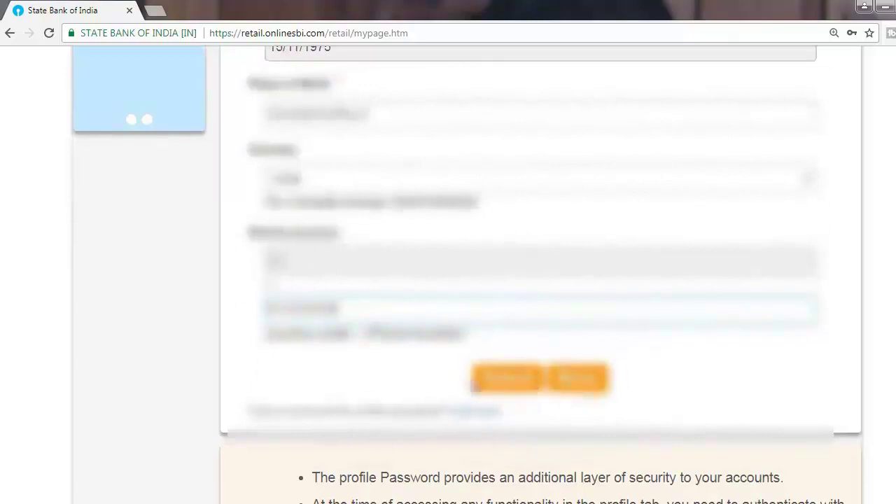
Step: Submit the profile password form, then skip the offer to upgrade to transaction rights
click(501, 382)
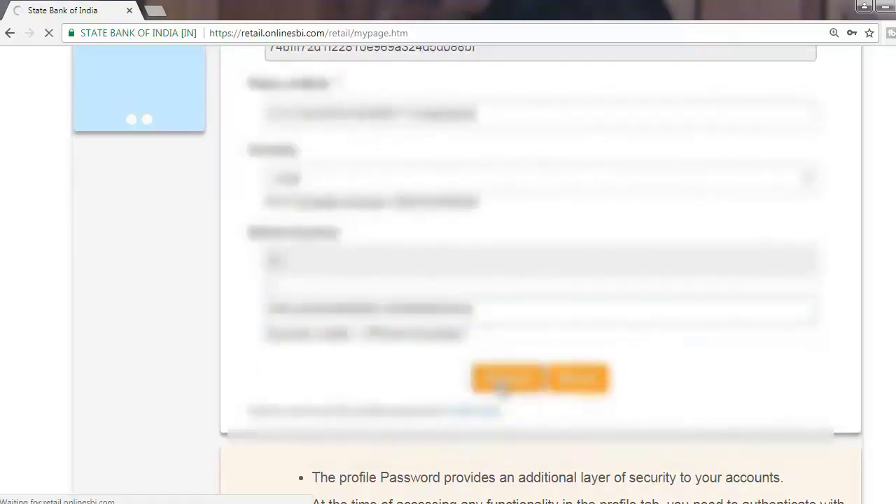
scroll(500, 386, down, 2)
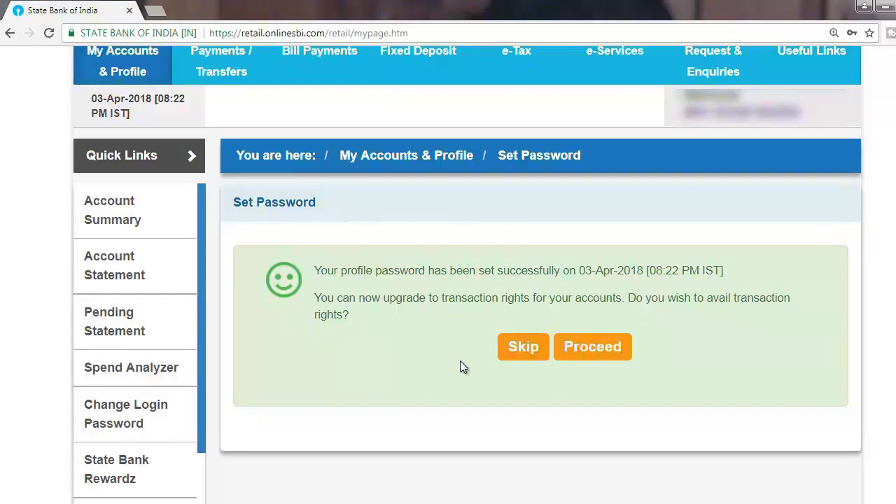
click(527, 347)
Step: Scroll through the Account Summary to review the BALA SAMUNDRAM branch account, then return to the top
mouse_move(120, 203)
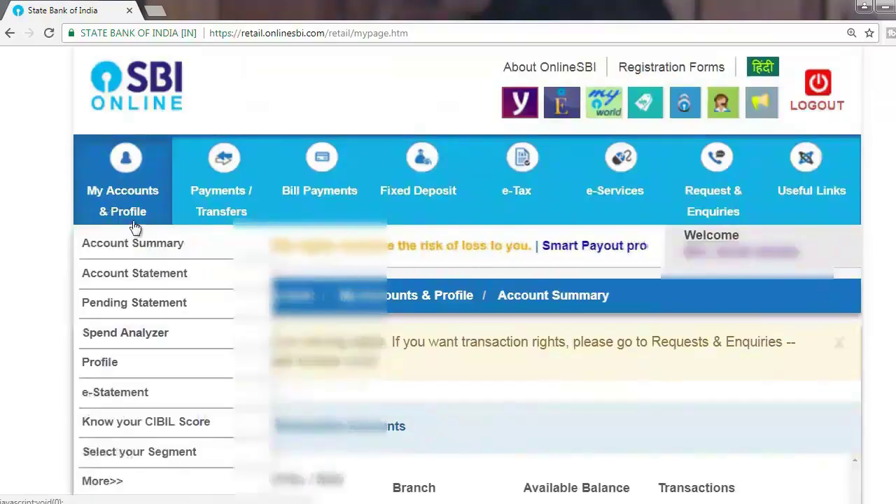
scroll(428, 376, down, 1)
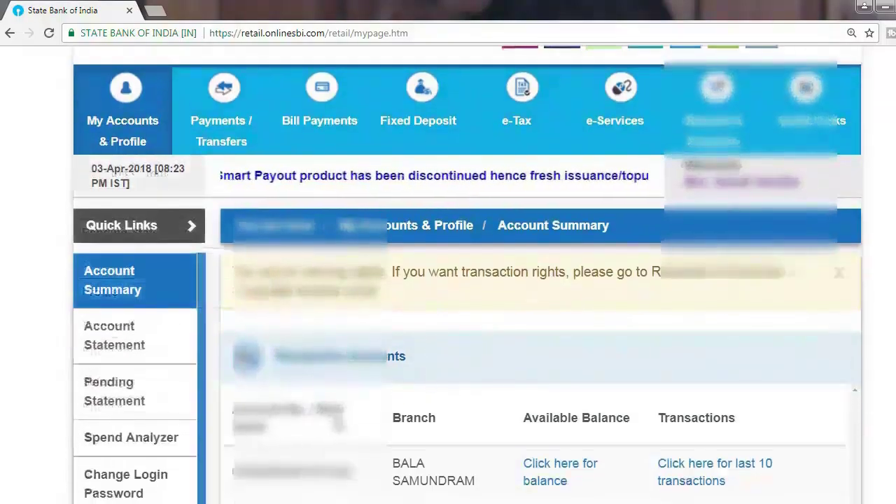
scroll(406, 364, down, 1)
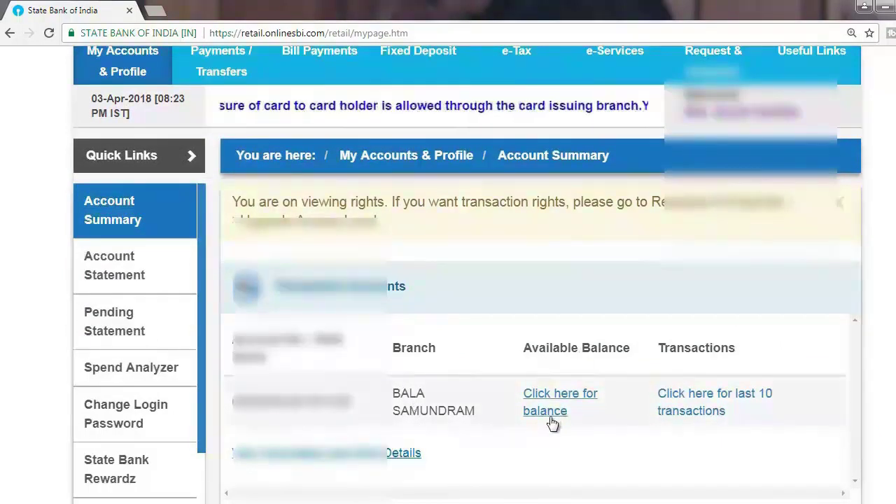
scroll(448, 326, down, 2)
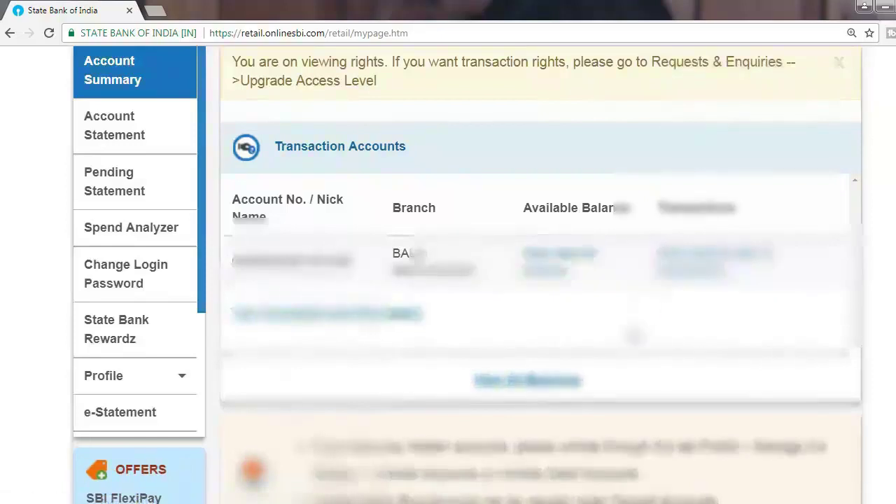
scroll(632, 336, up, 4)
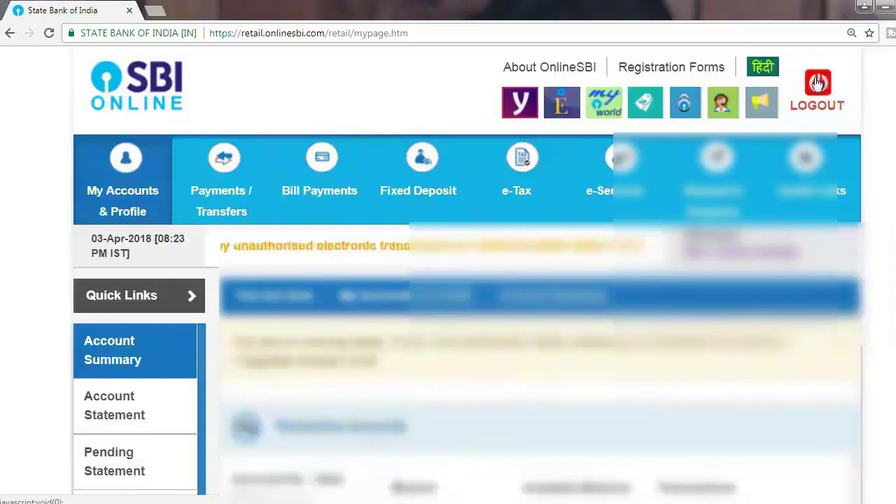
Step: Log out of internet banking, closing the feedback form without giving a rating
click(818, 82)
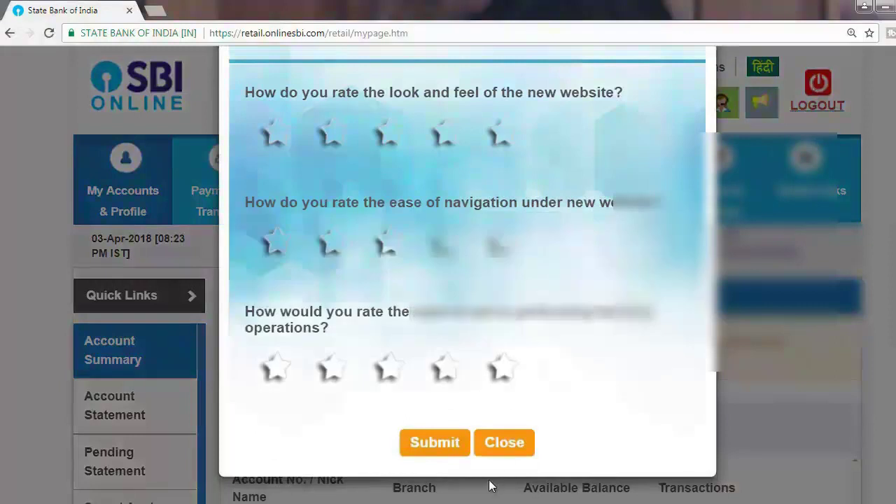
click(513, 444)
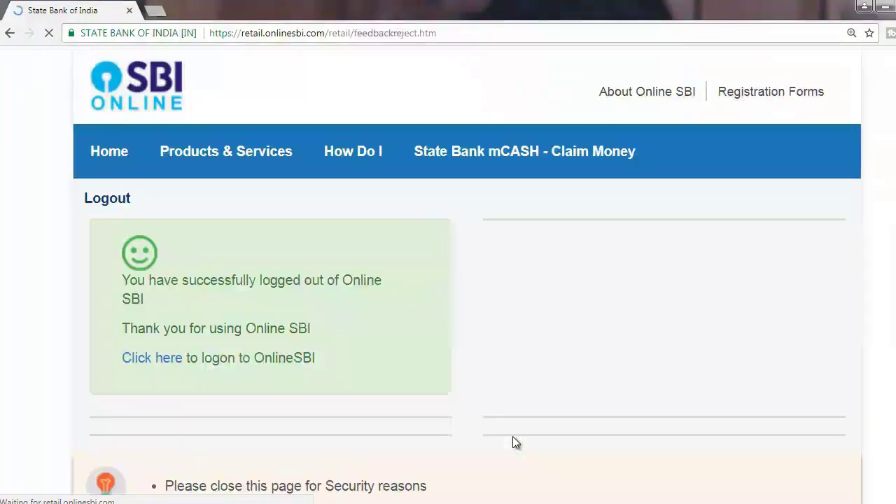